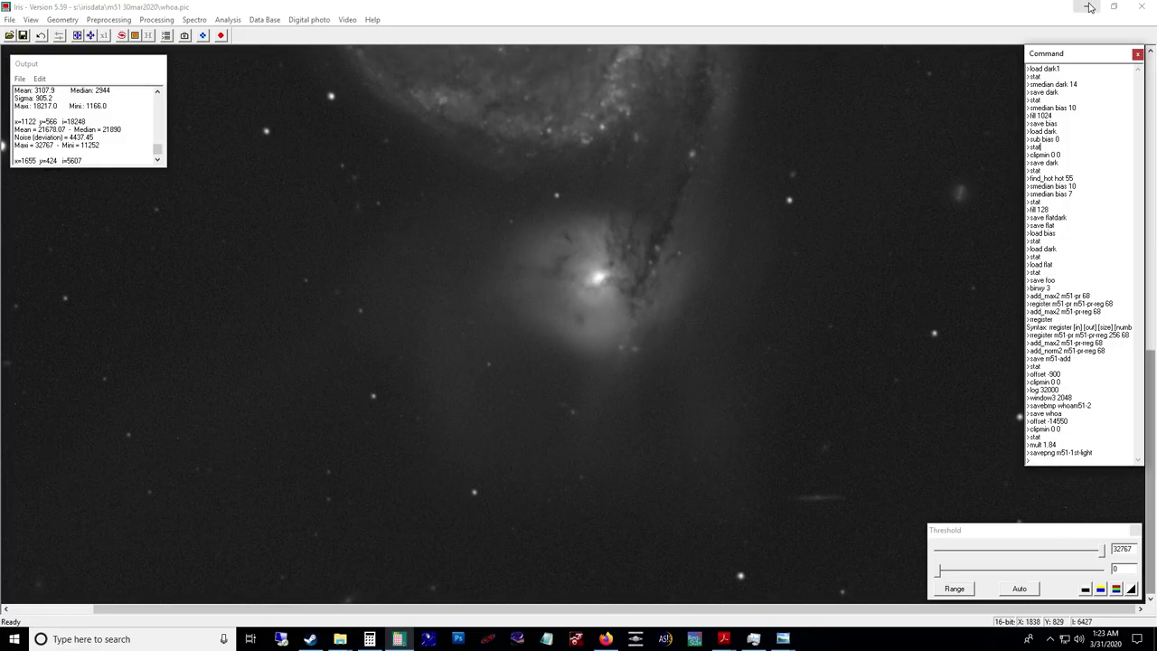
Switch to the web browser and highlight the addresses of the current and the old IRIS software pages
click(1086, 6)
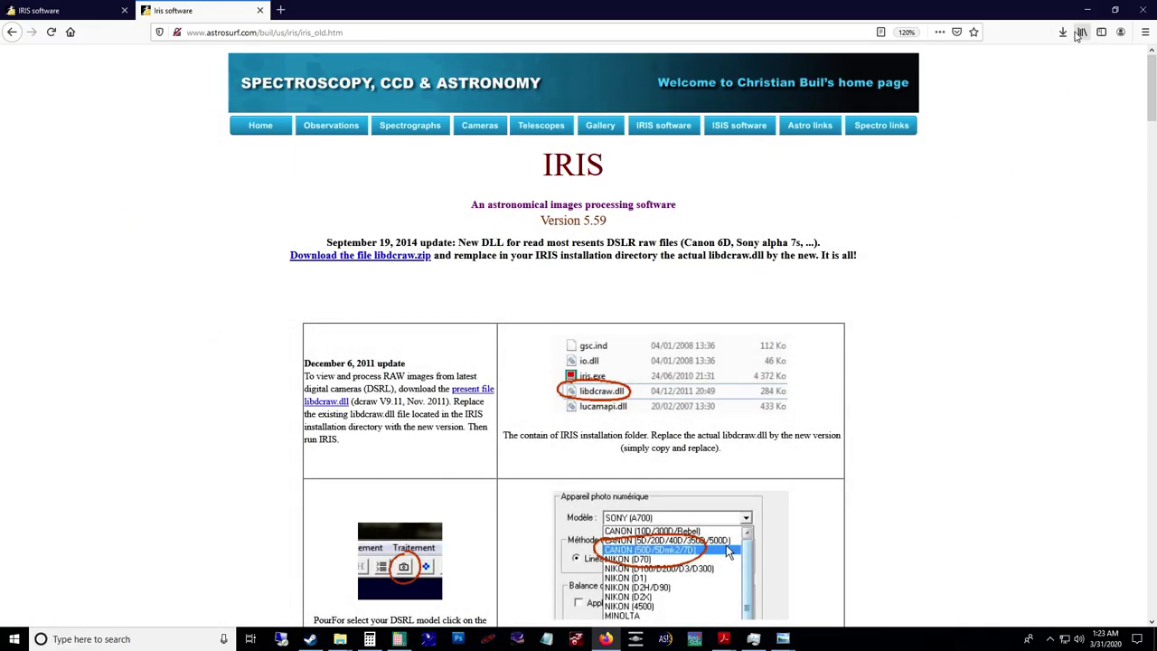
click(63, 16)
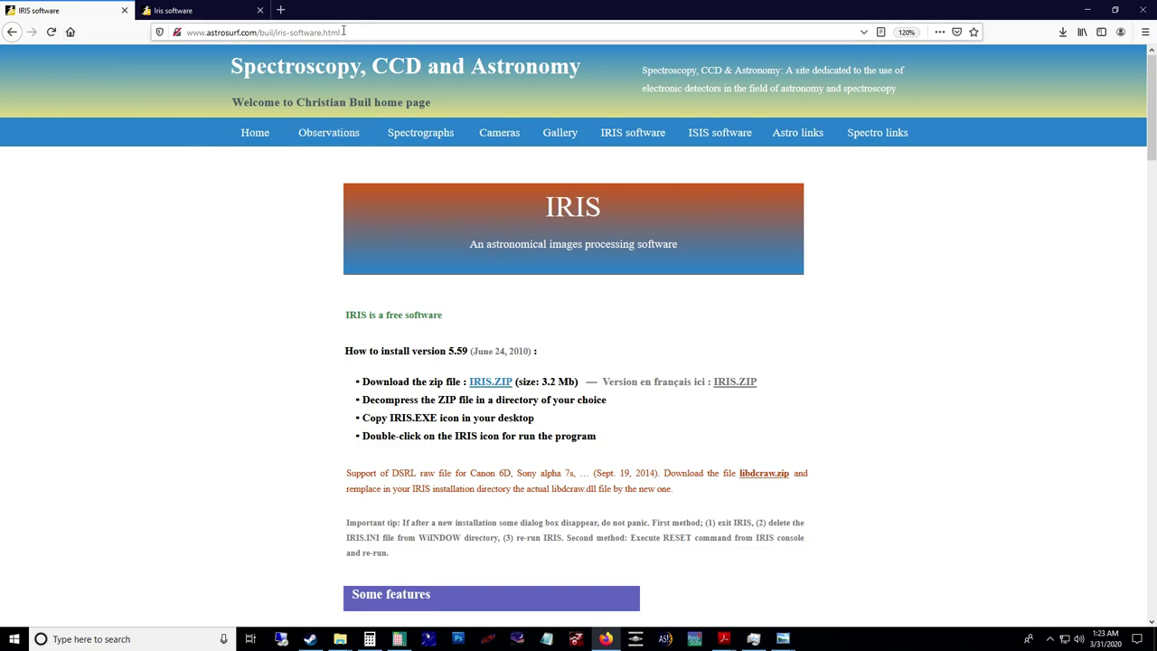
drag(341, 32, 197, 32)
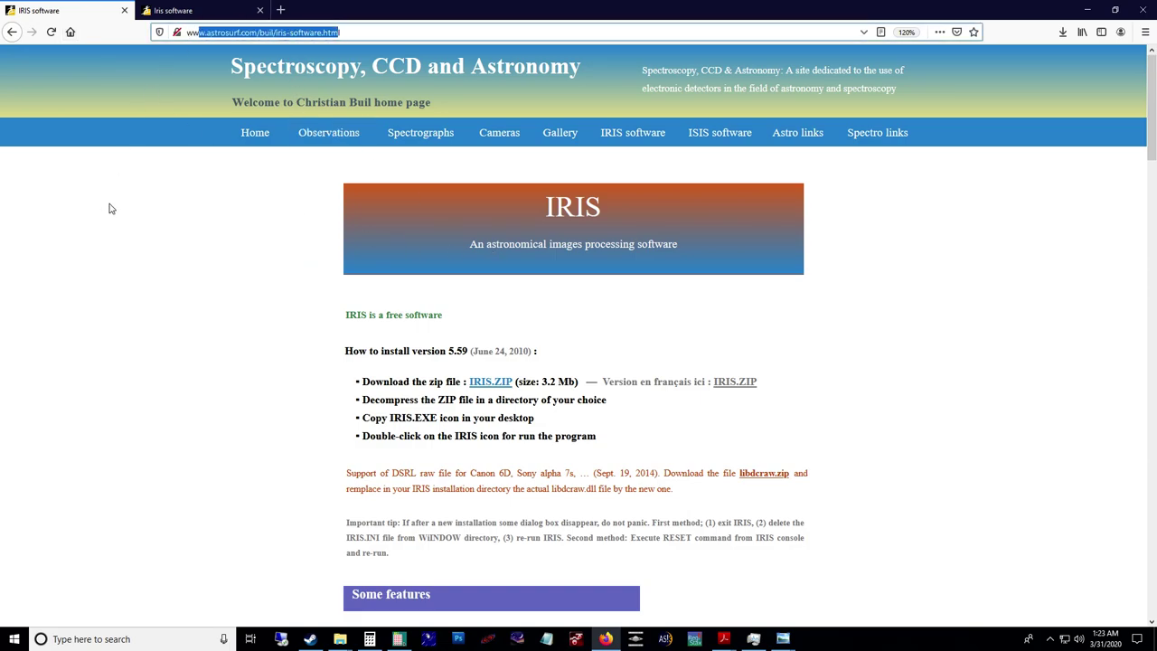
click(186, 10)
drag(384, 34, 165, 56)
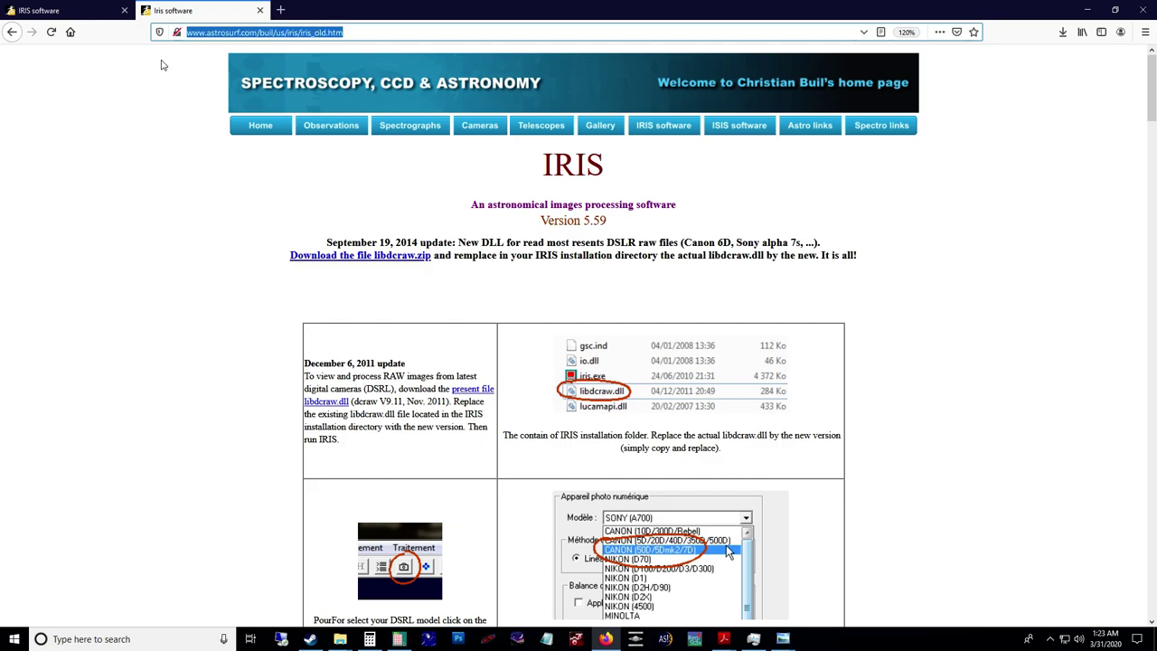
Look through the old IRIS page down to its tutorial index and highlight the whole list of tutorial links
scroll(317, 303, down, 15)
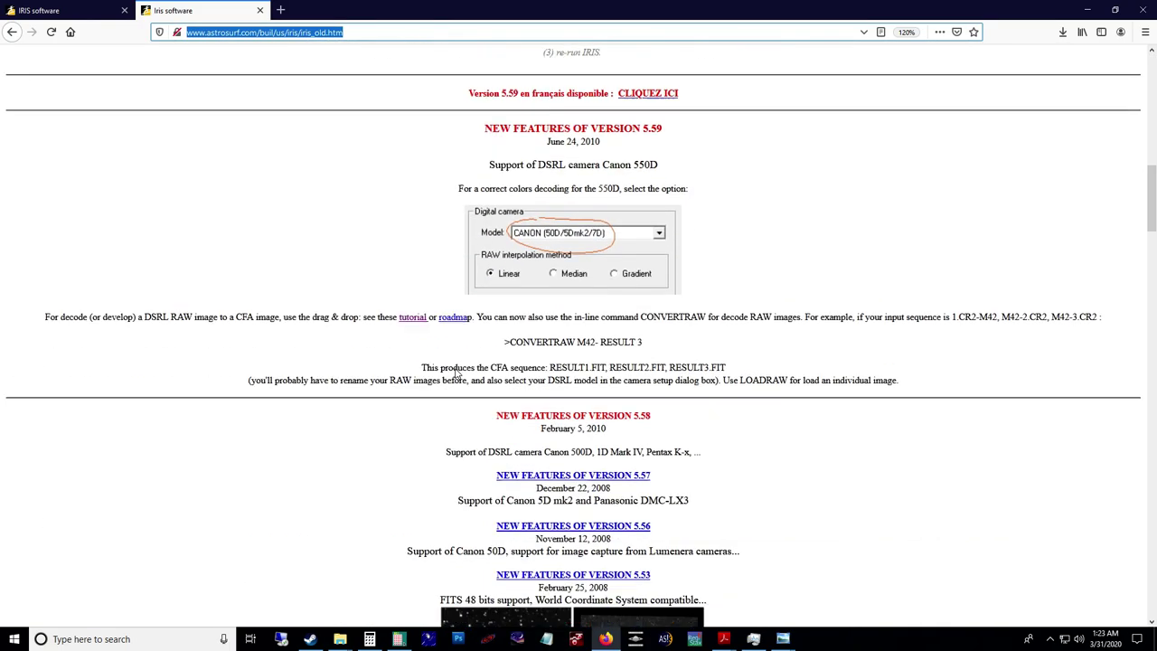
scroll(554, 389, down, 3)
scroll(558, 386, up, 3)
scroll(557, 387, down, 7)
scroll(557, 387, down, 12)
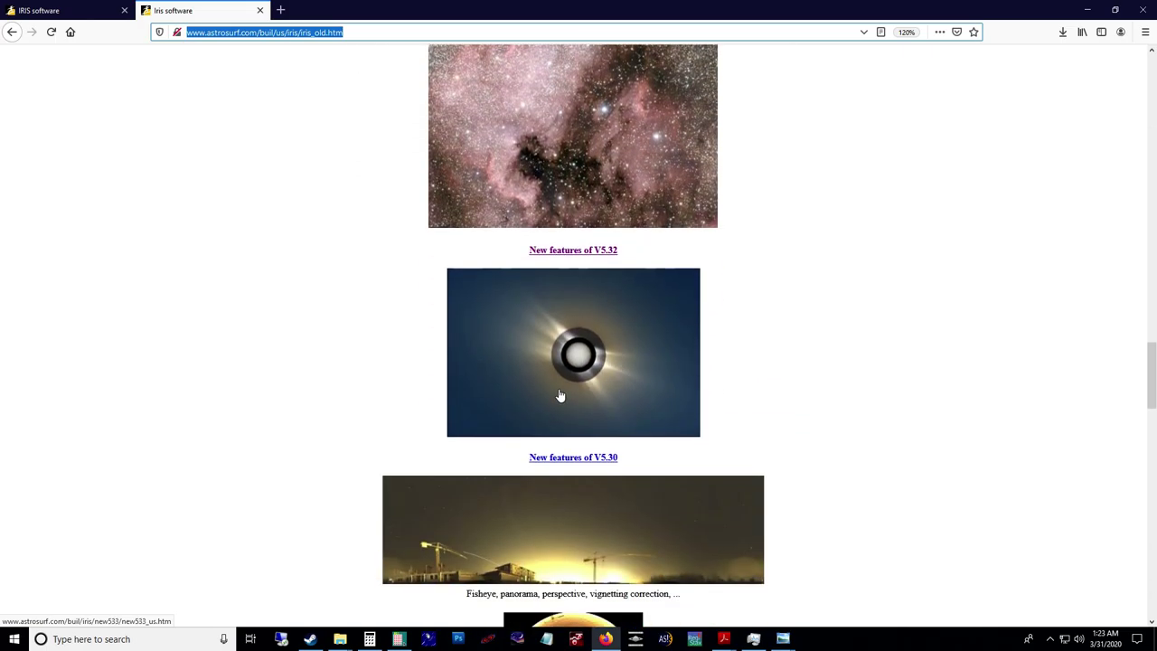
scroll(561, 391, down, 4)
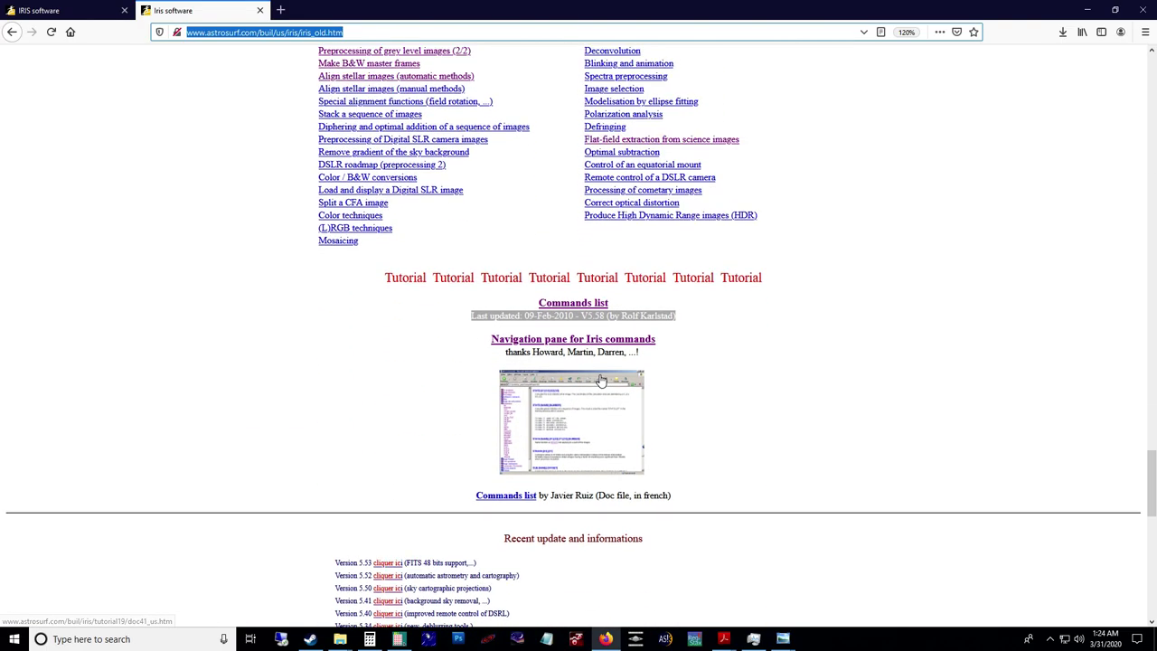
scroll(284, 212, up, 3)
drag(277, 148, 847, 451)
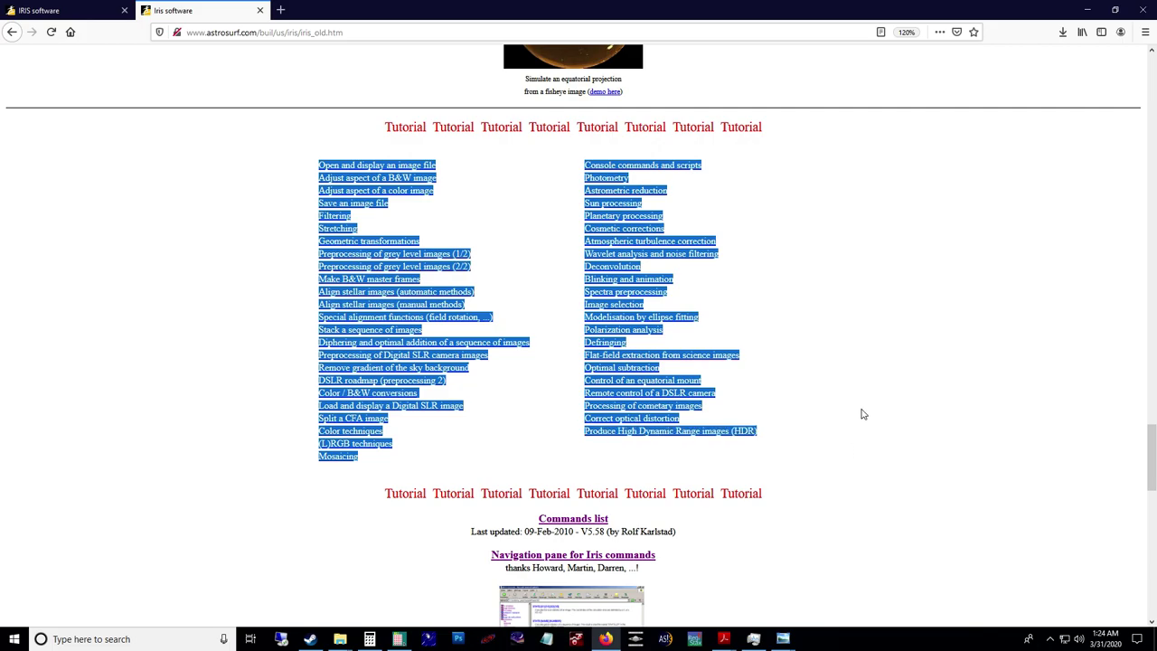
click(832, 398)
Find the Commands list reference link below the tutorial index and check its link options
scroll(806, 439, down, 3)
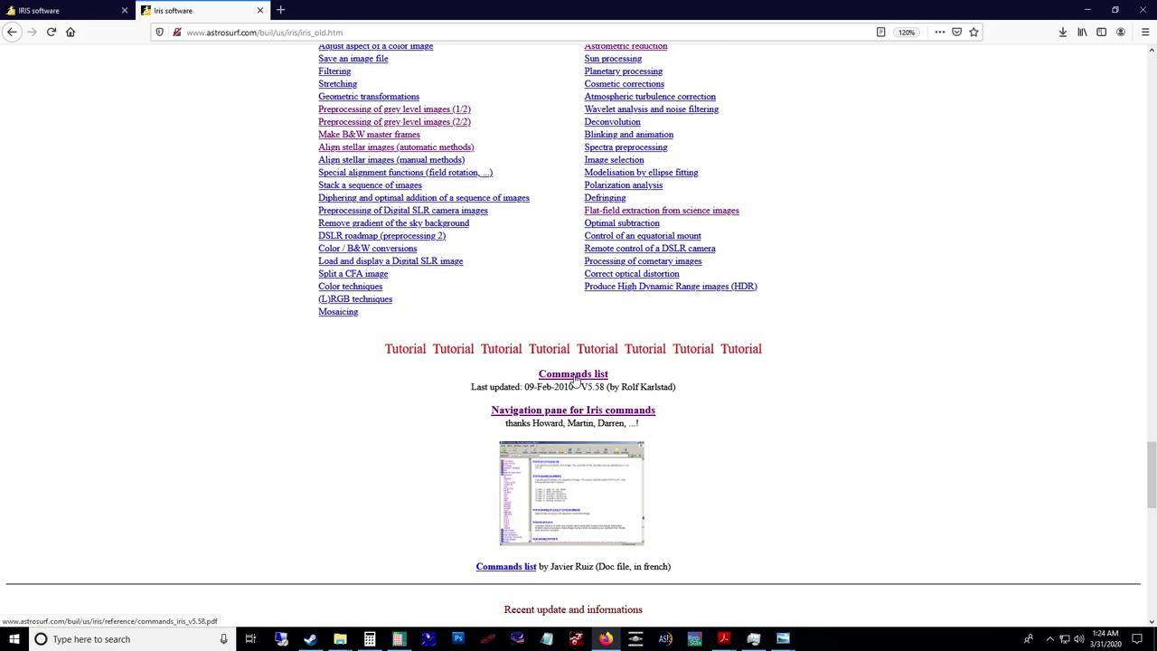
right_click(576, 380)
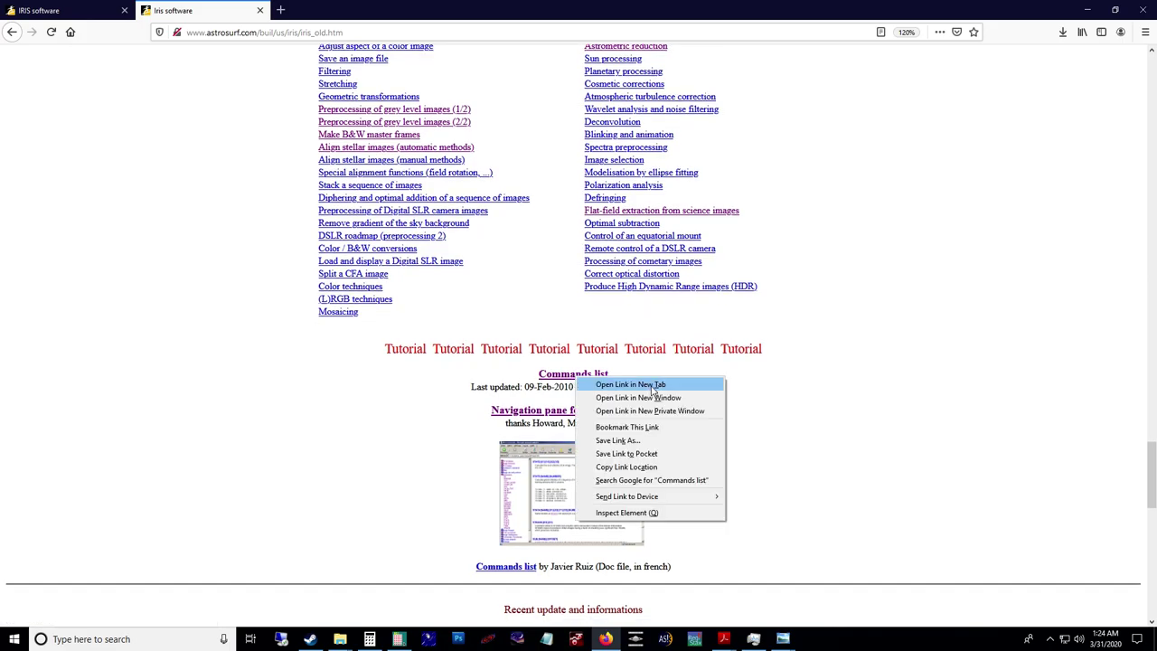
click(836, 379)
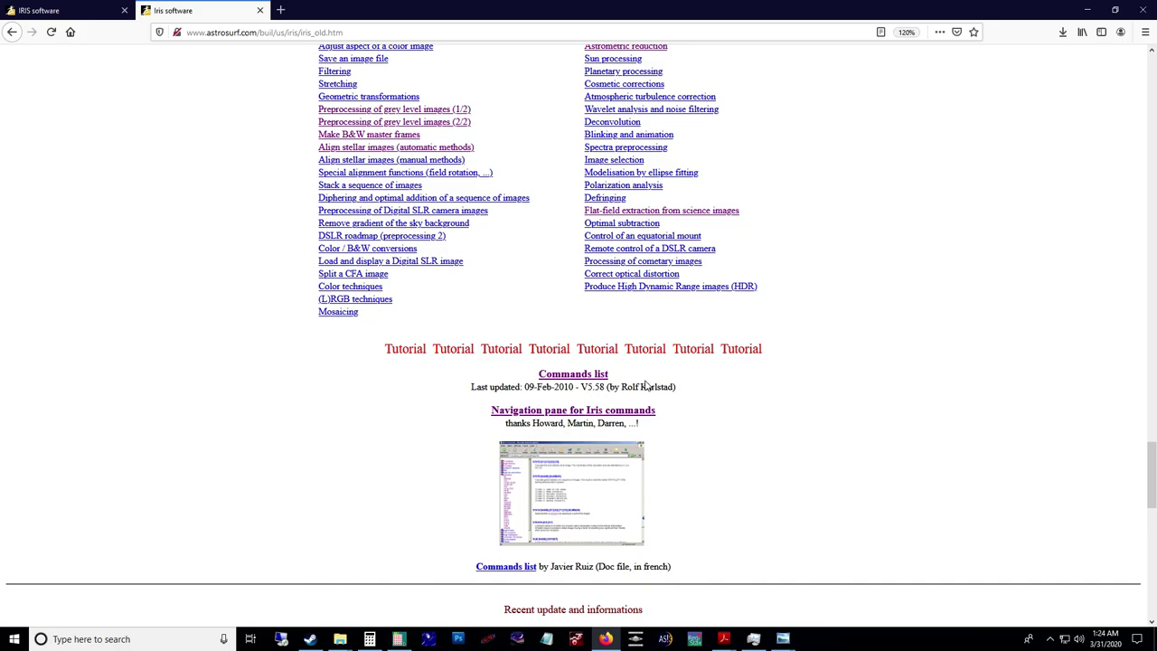
click(579, 375)
Go back to the top of the old IRIS page and minimize the browser
scroll(666, 370, up, 6)
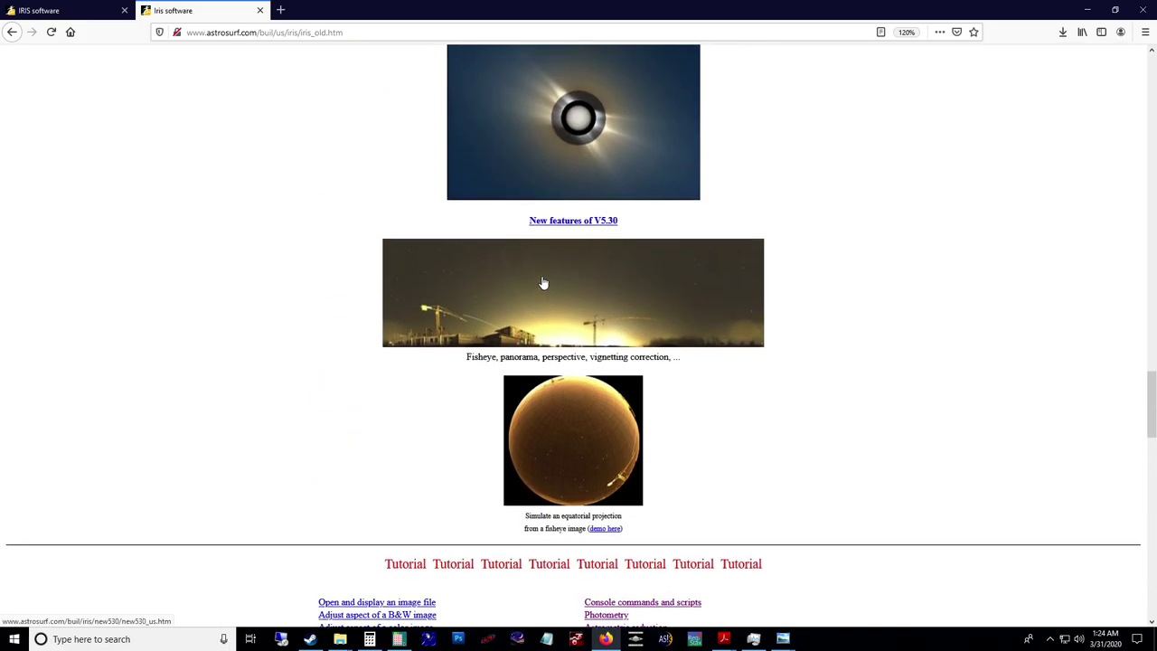
scroll(545, 288, up, 9)
scroll(549, 293, up, 10)
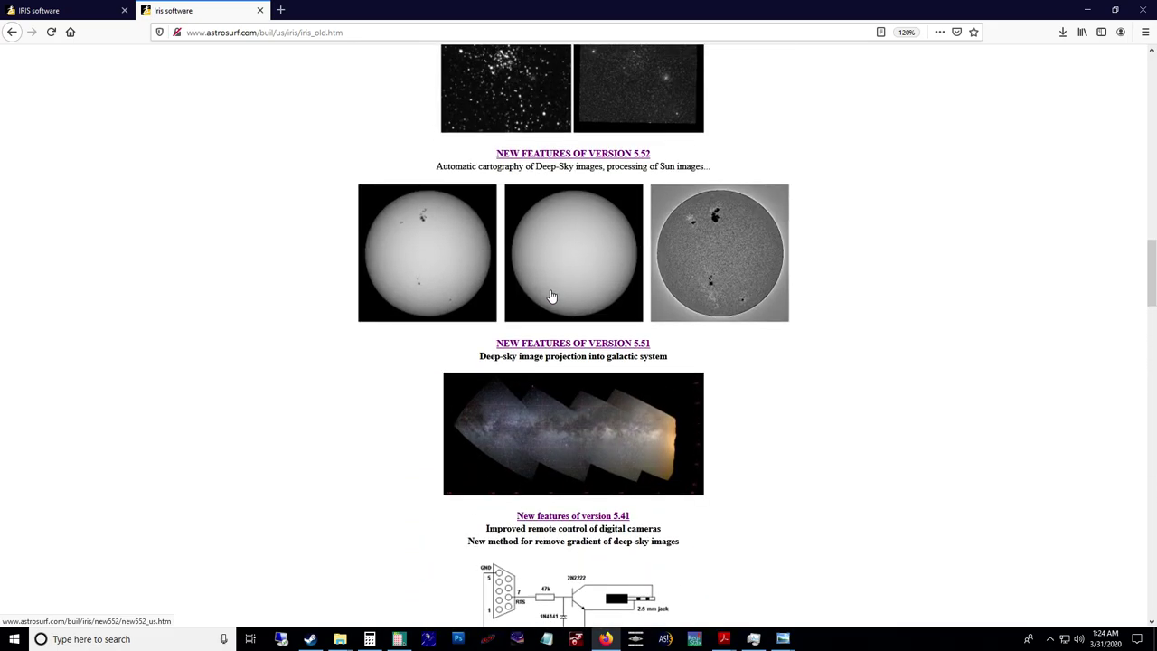
scroll(551, 294, up, 12)
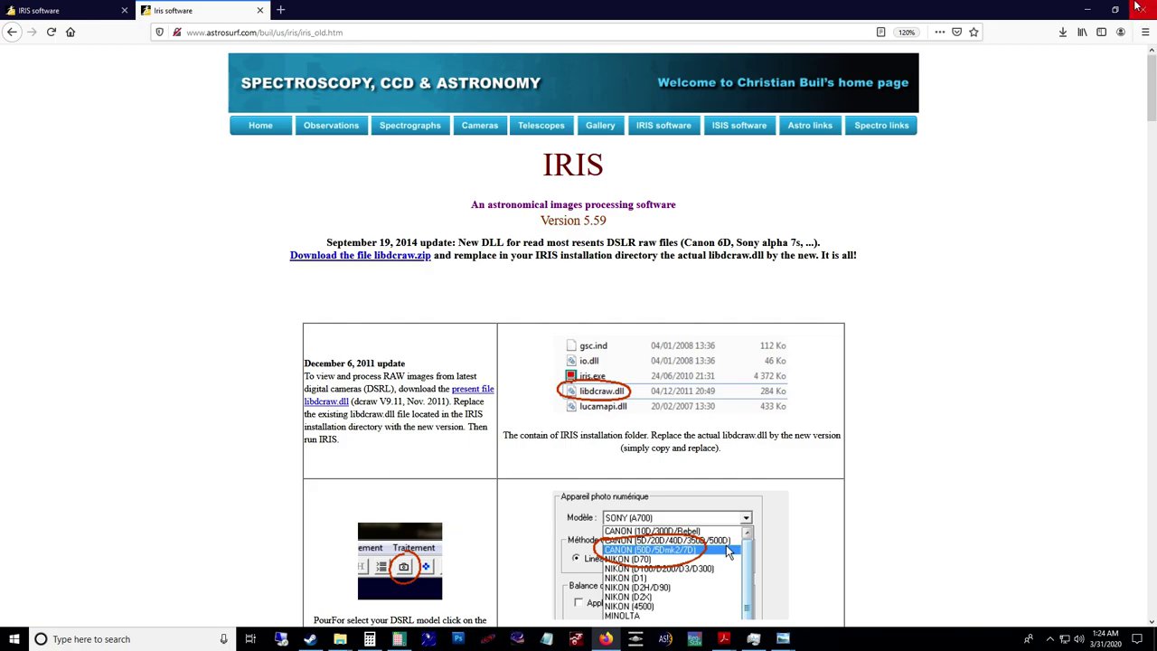
click(1089, 10)
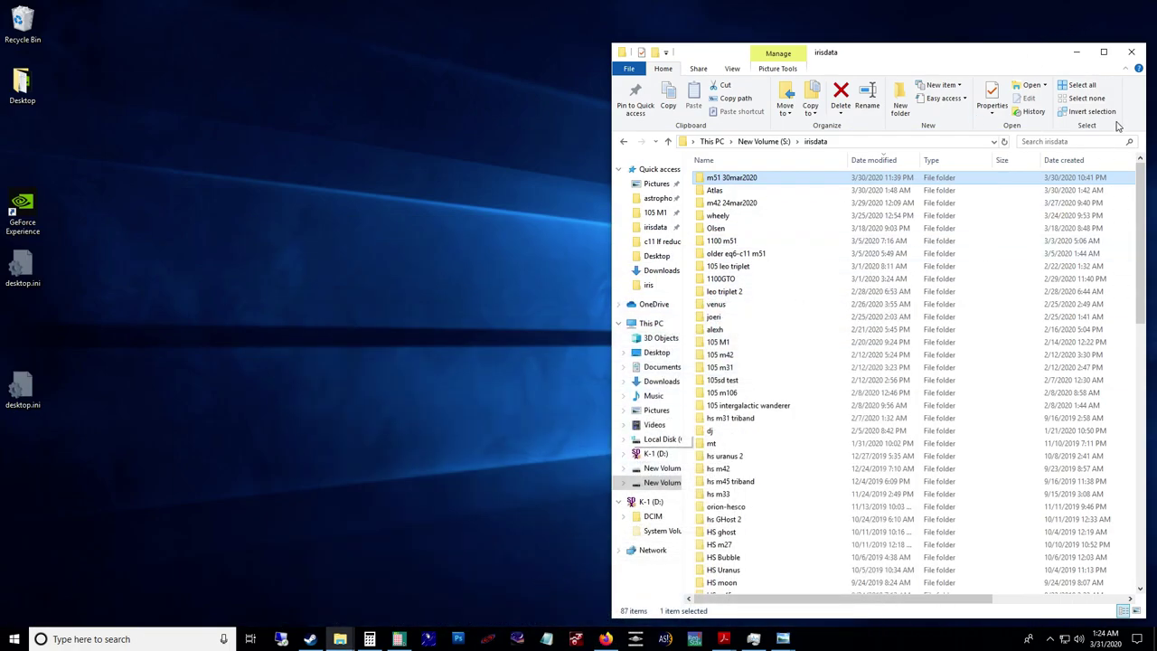
Open the m51 30mar2020 folder in irisdata and shift the file window slightly upward
click(768, 178)
click(762, 178)
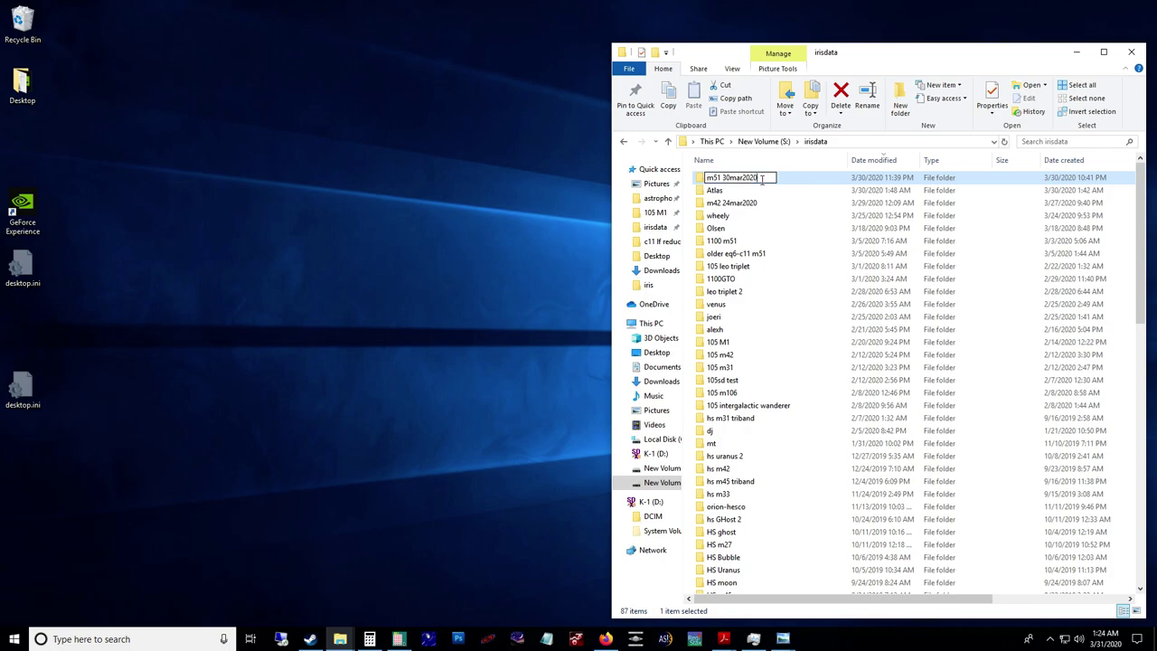
key(Return)
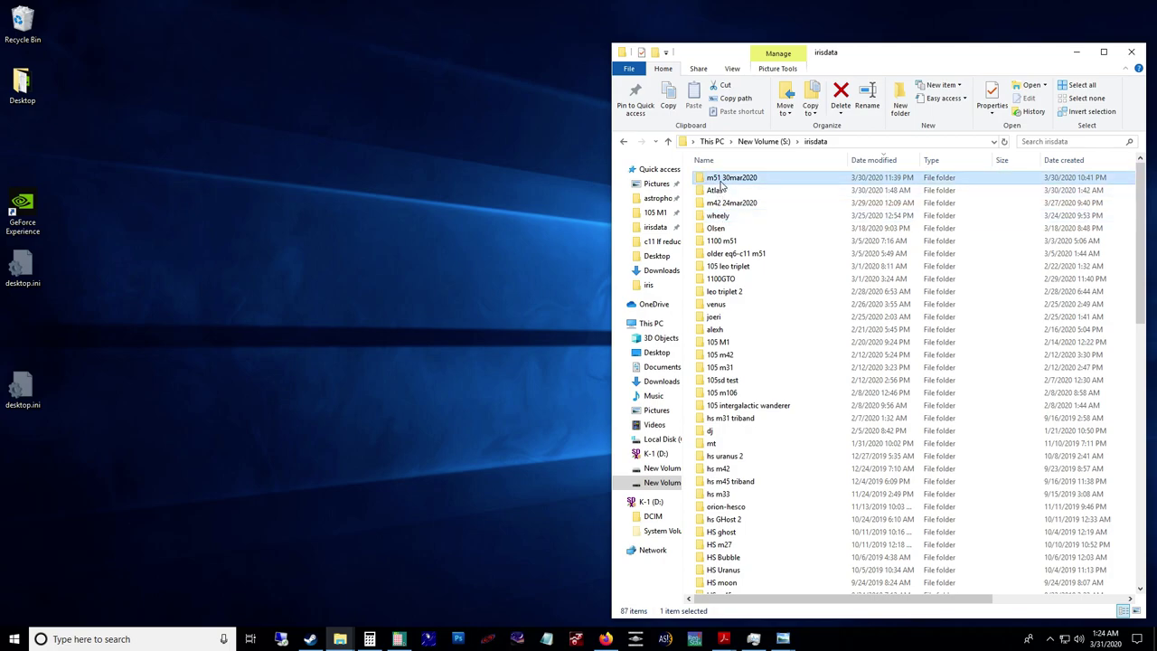
double_click(721, 182)
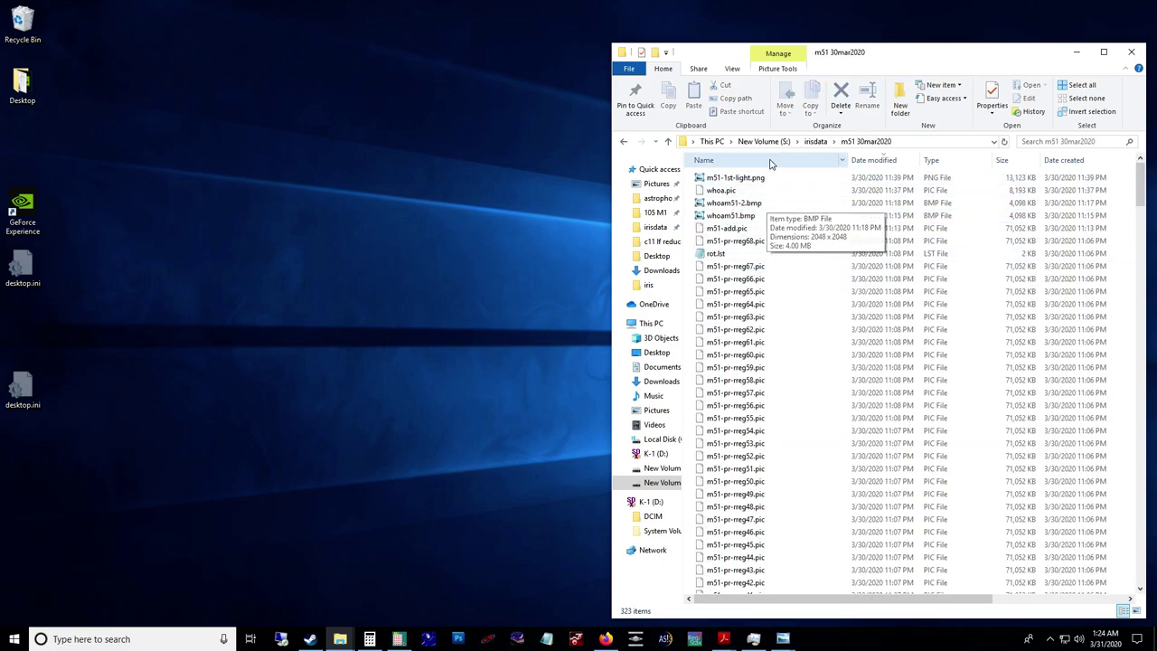
drag(934, 67, 946, 43)
Return to the irisdata folder and look through its list of project folders
click(810, 122)
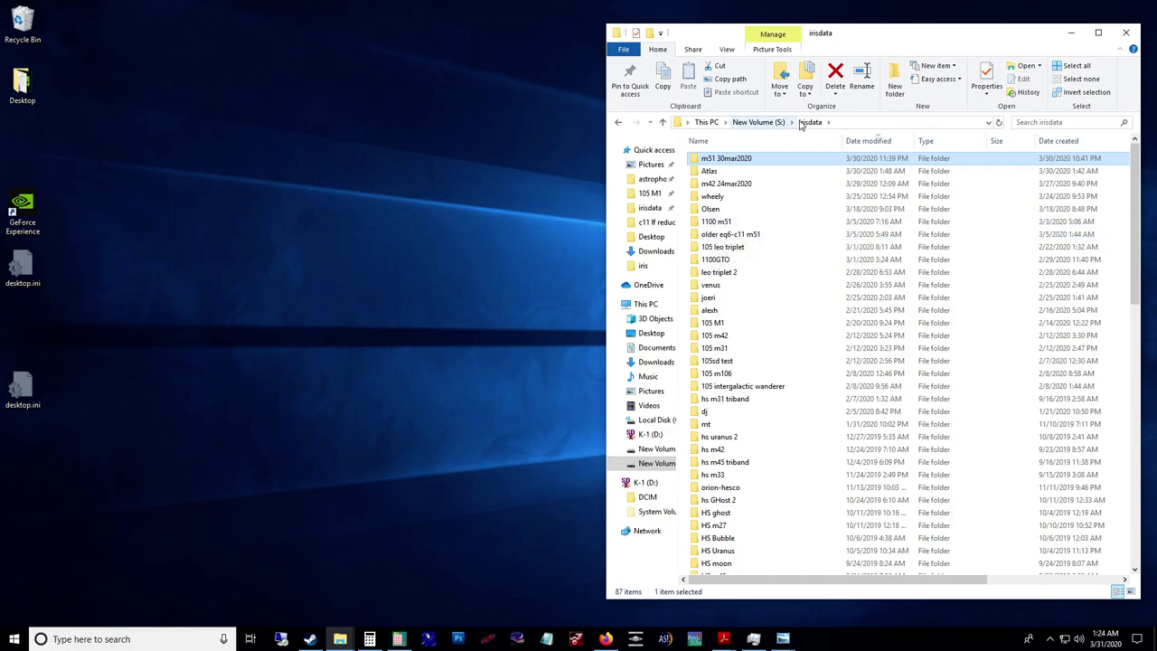
click(810, 125)
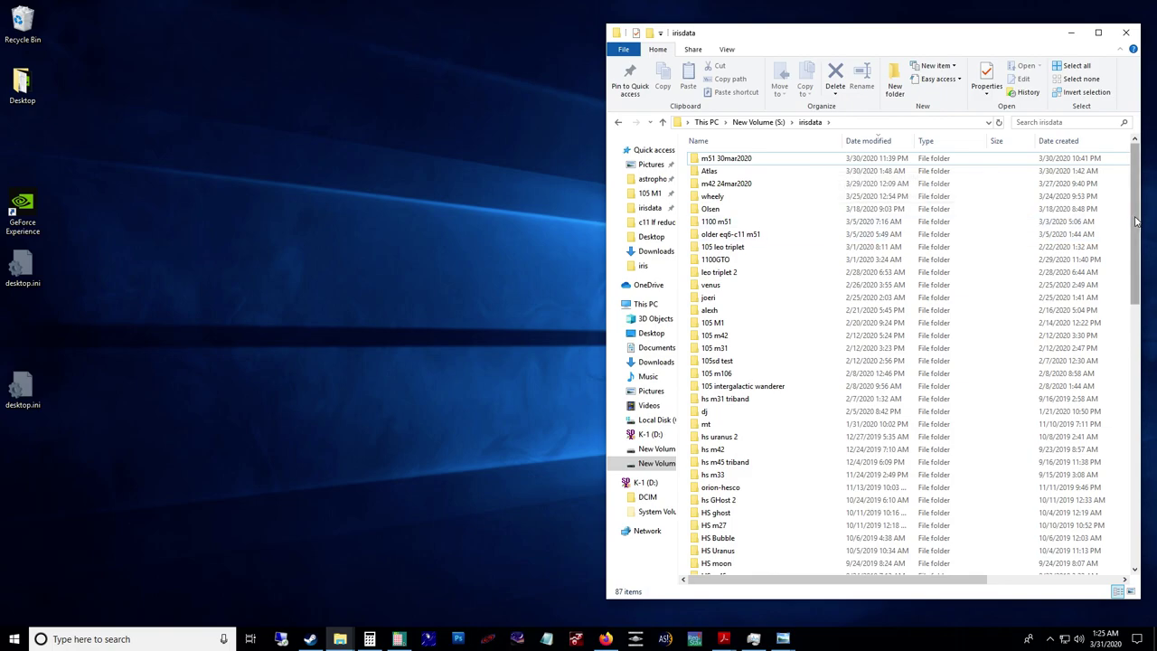
scroll(1085, 226, down, 3)
drag(1135, 251, 1132, 323)
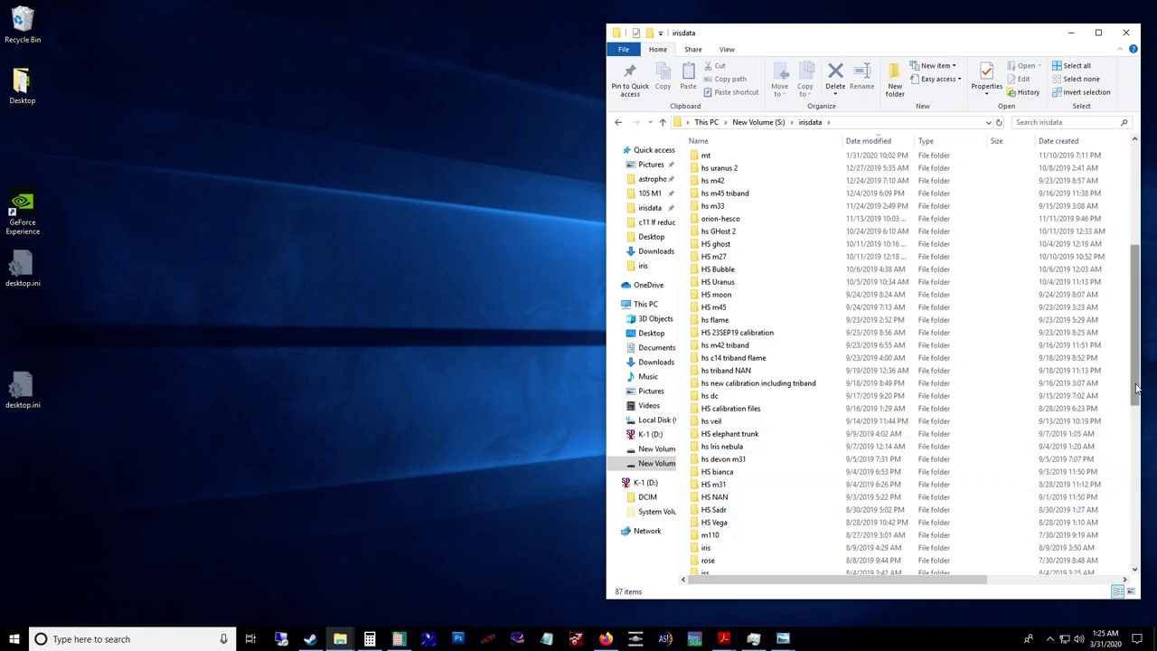
scroll(1067, 388, up, 7)
Open m51-1st-light.png from the m51 30mar2020 folder, inspect the galaxy detail at actual size, and close the viewer
double_click(761, 160)
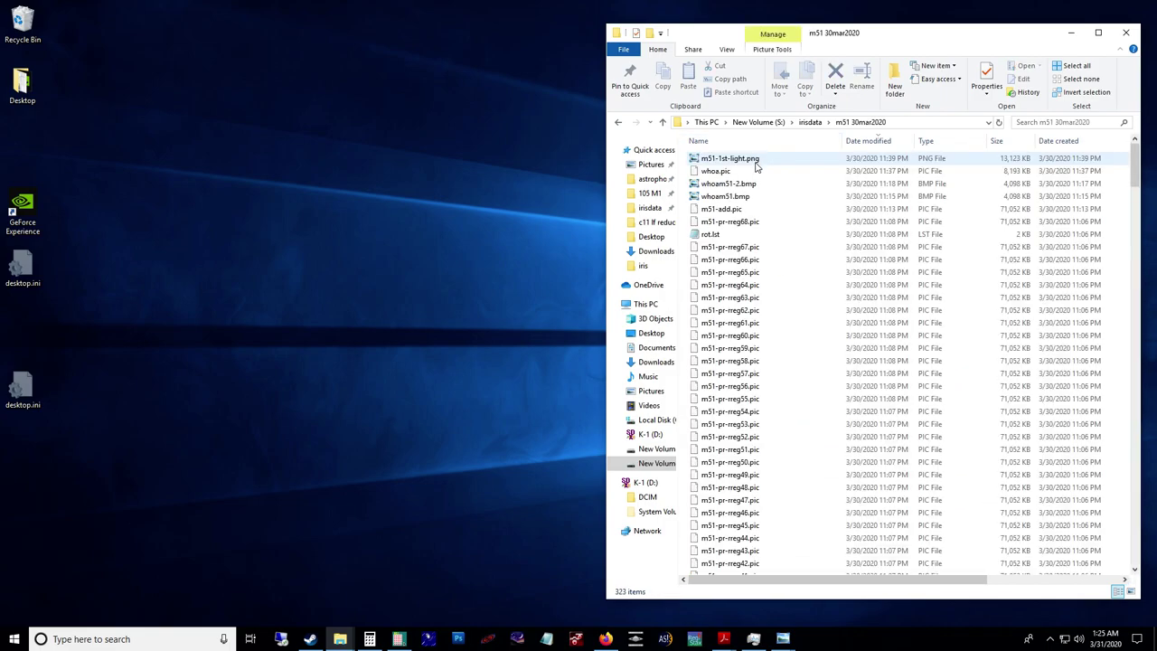
double_click(754, 160)
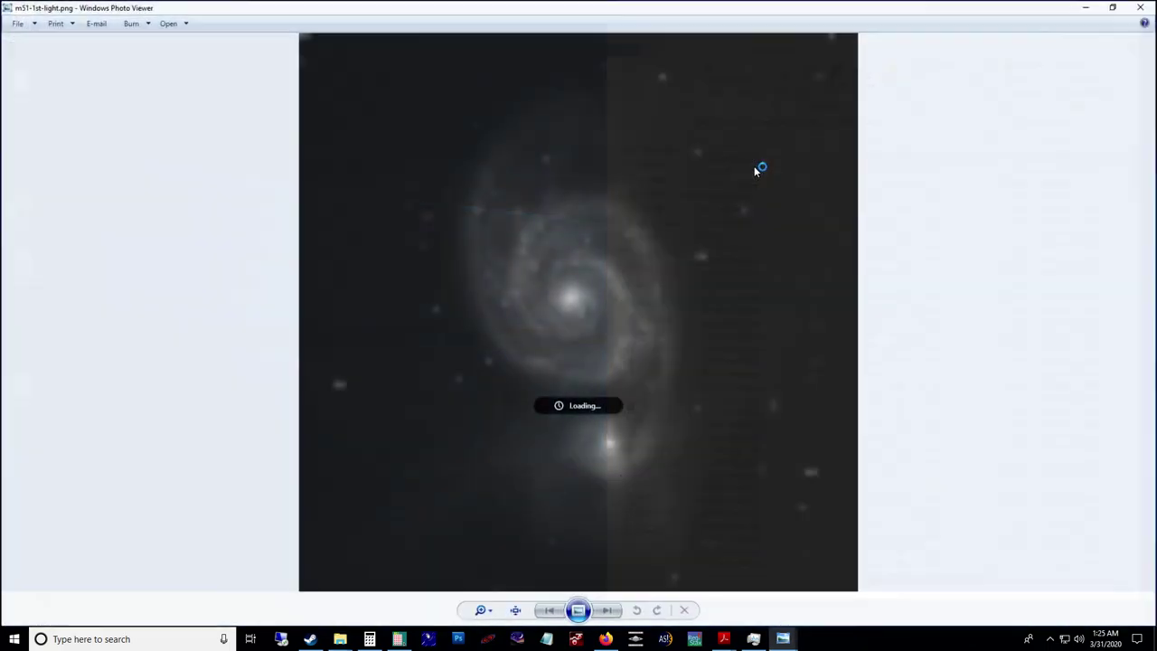
click(515, 611)
drag(636, 449, 659, 314)
drag(739, 410, 712, 373)
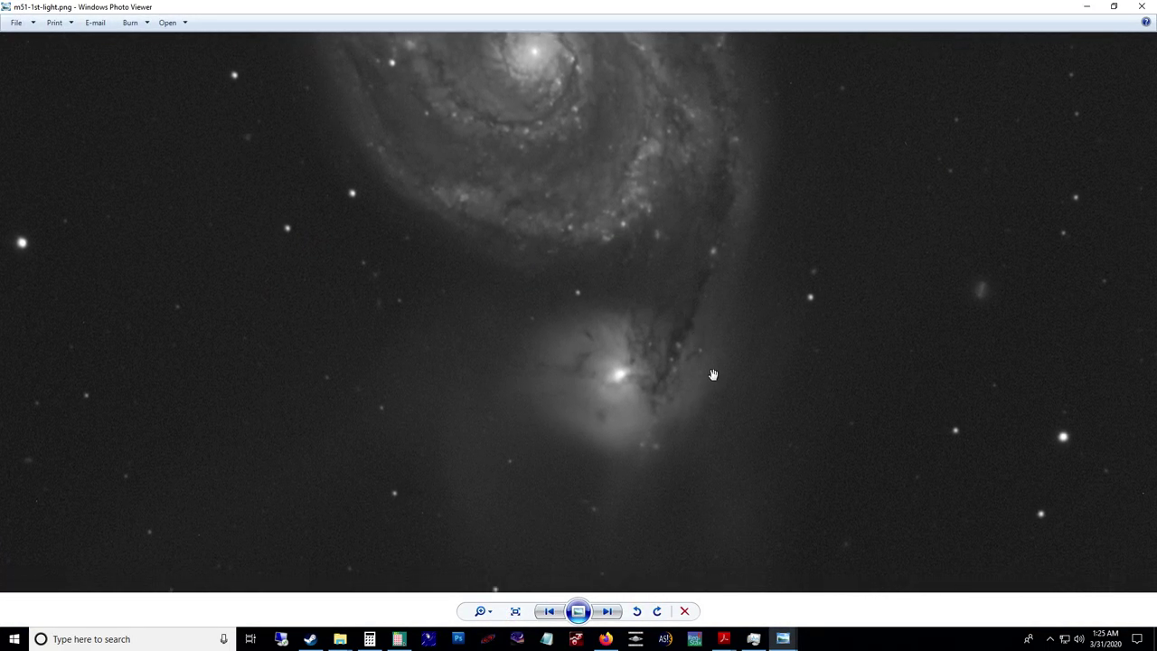
drag(707, 290, 697, 342)
click(1148, 8)
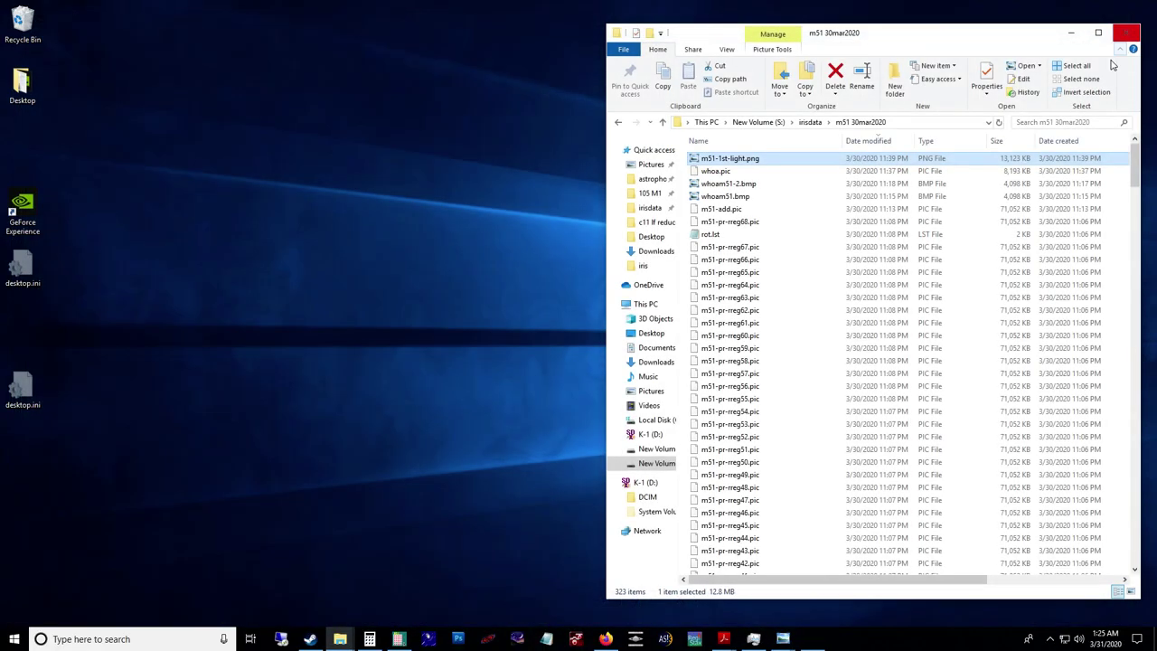
Examine the numbered bias, dark and flat frames among the oldest files in the m51 30mar2020 folder
drag(1139, 167, 1137, 533)
click(719, 542)
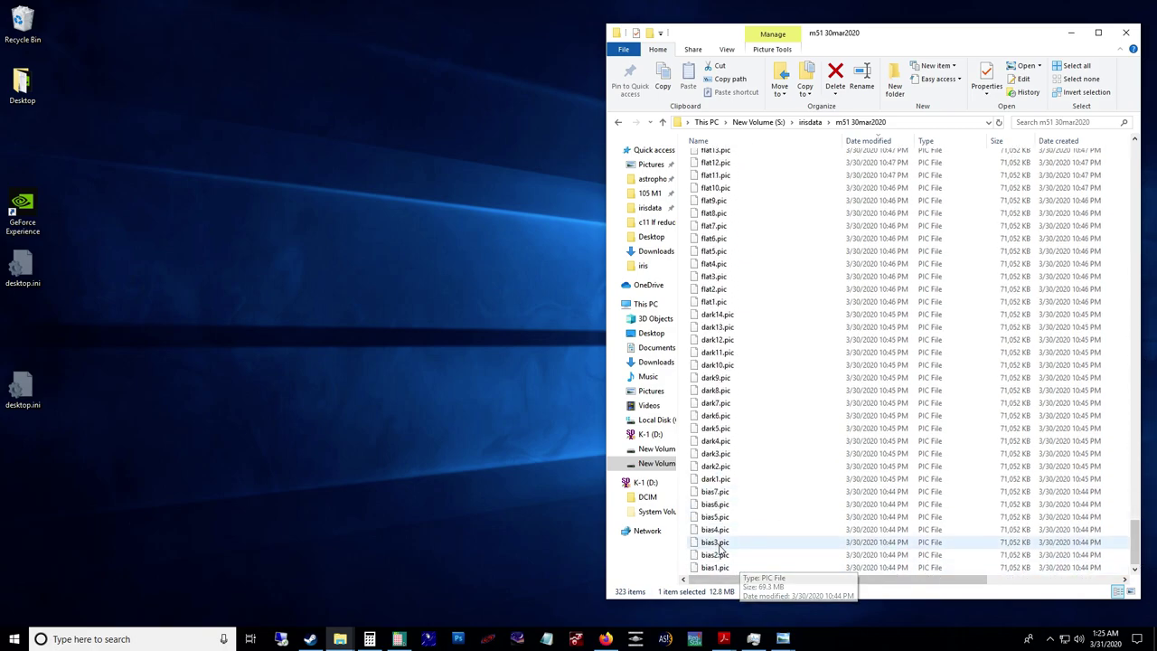
click(717, 430)
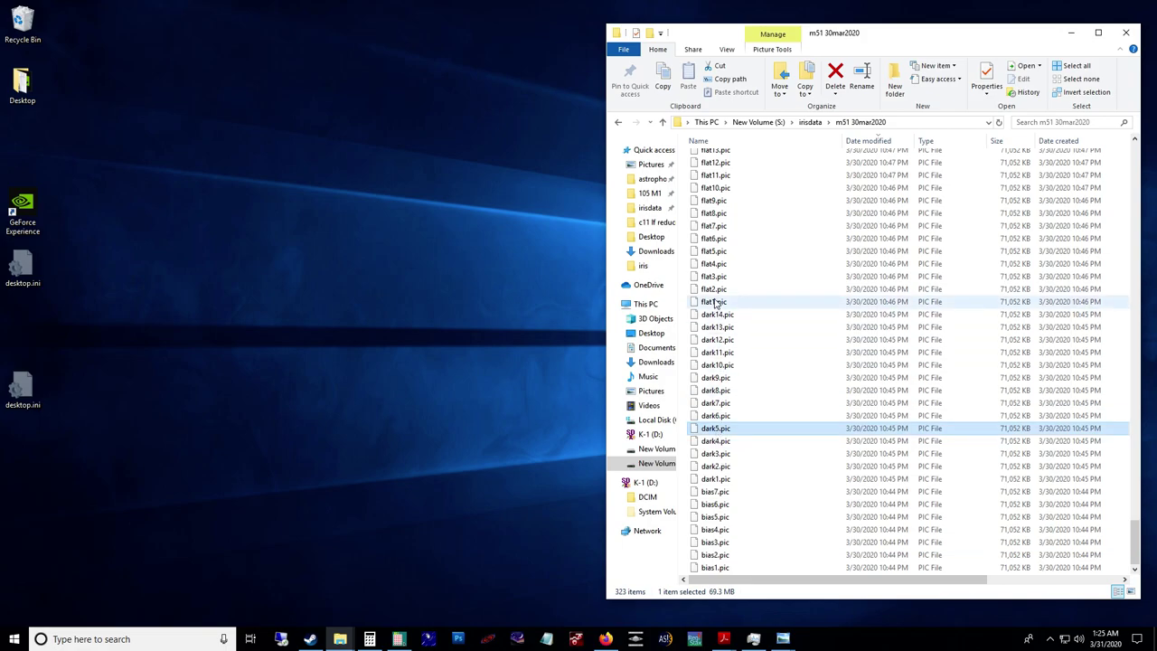
click(716, 289)
Select all the M51 light frames from m51-1.pic through m51-68.pic
scroll(782, 302, up, 5)
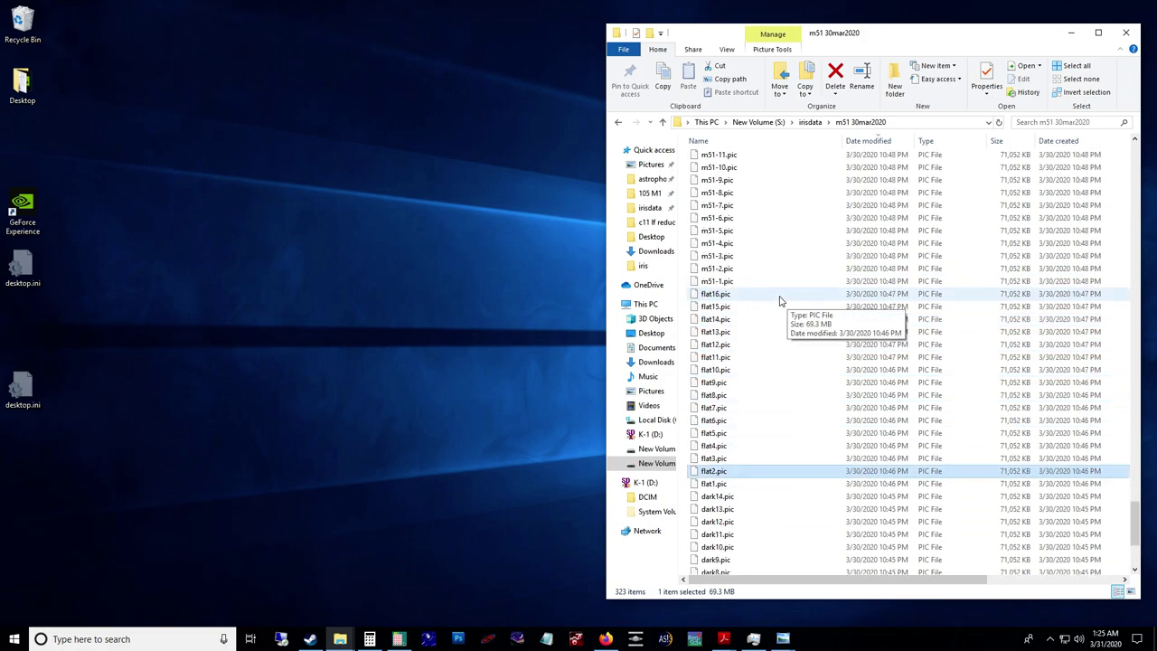
click(719, 231)
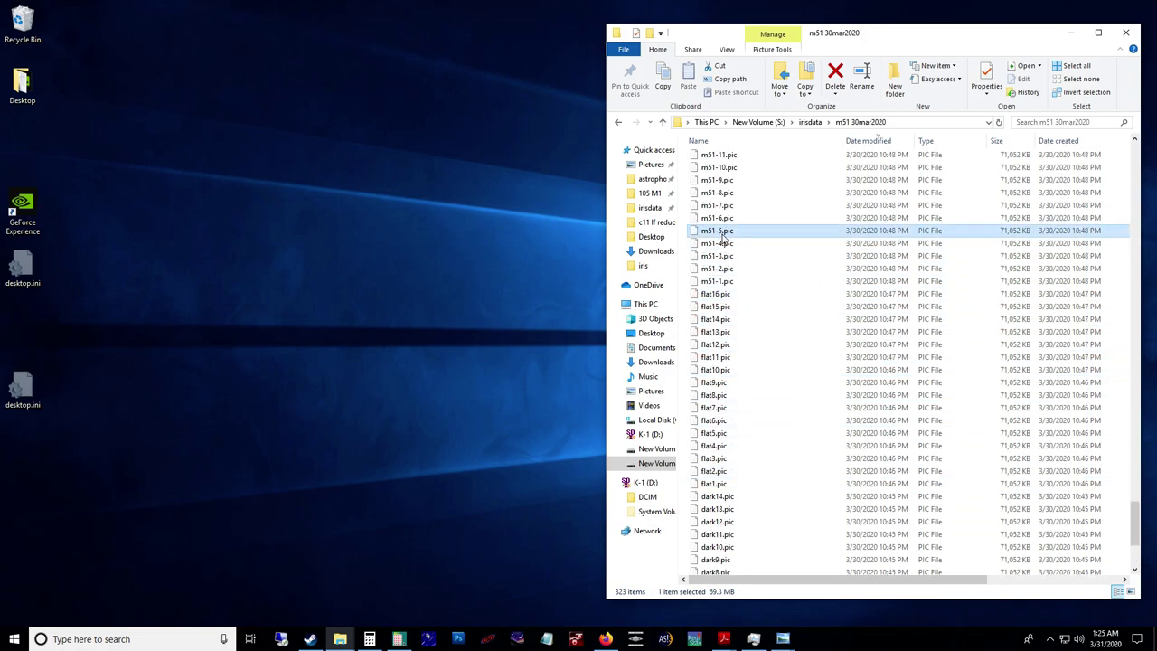
click(721, 282)
scroll(823, 343, up, 11)
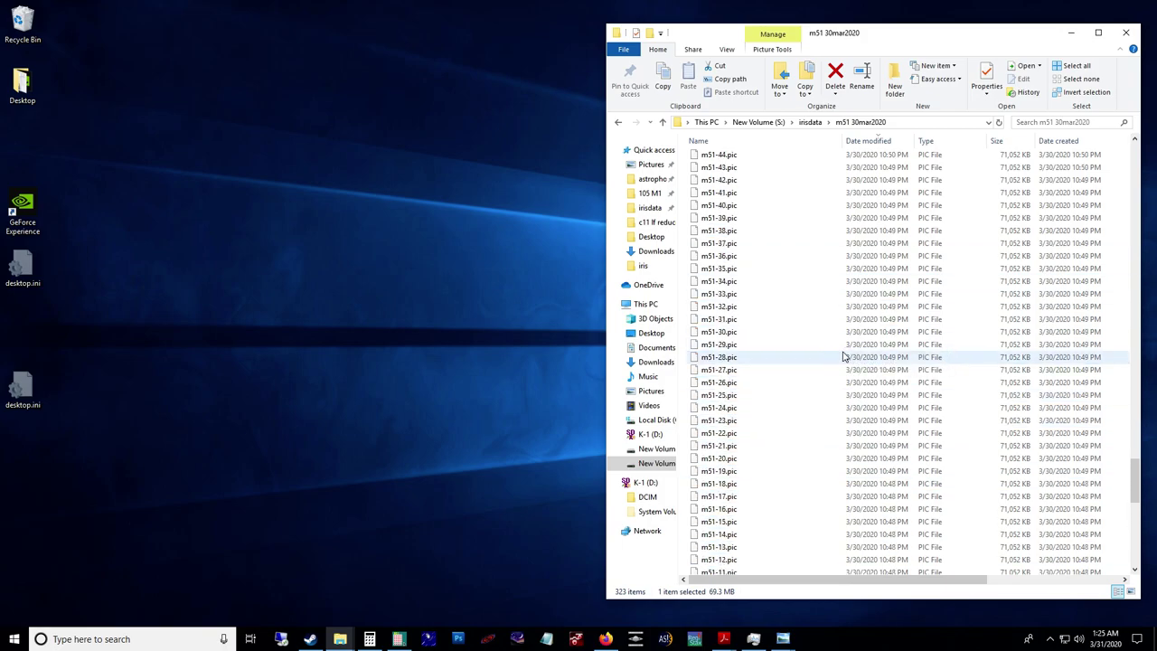
scroll(838, 363, up, 9)
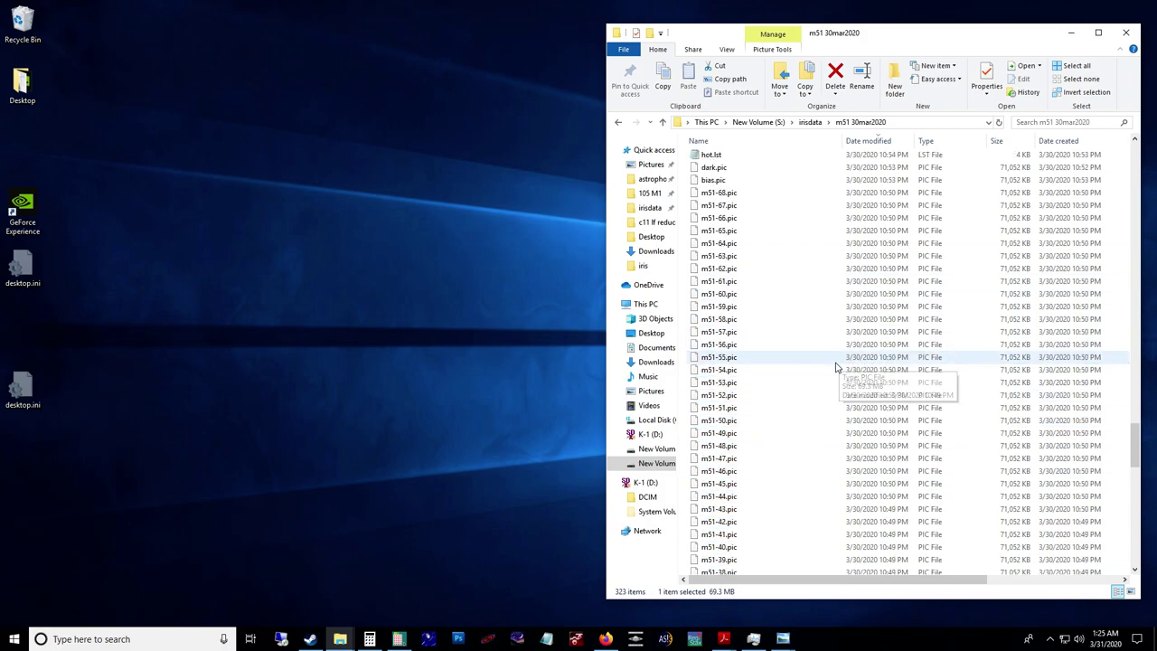
shift+click(750, 195)
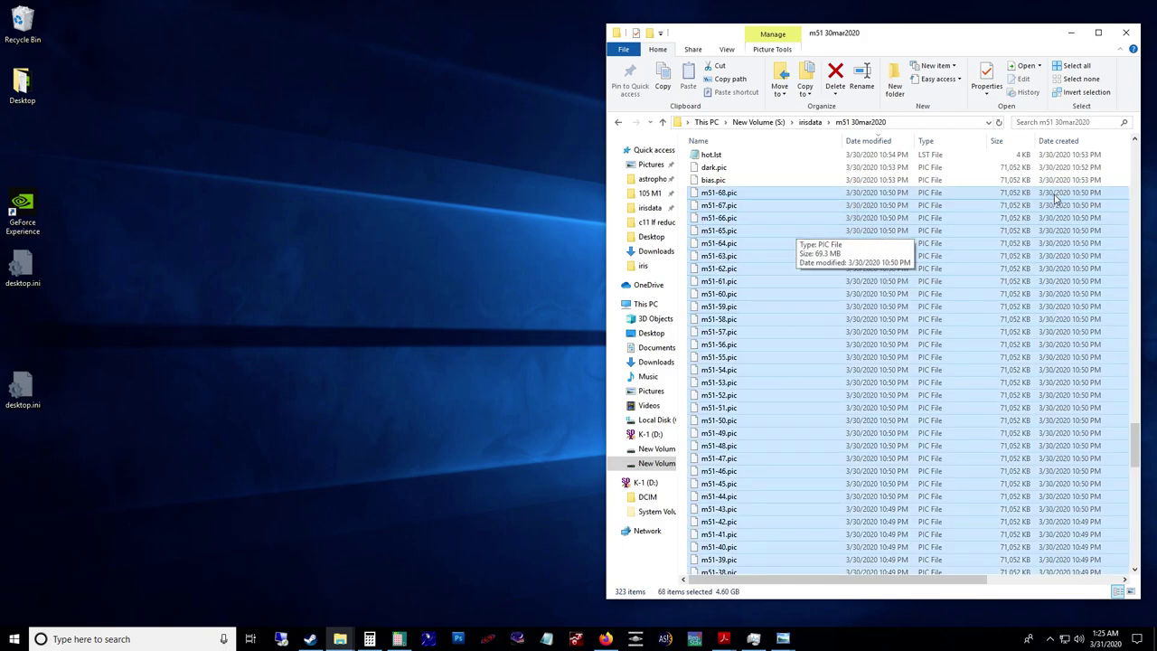
drag(967, 579, 866, 579)
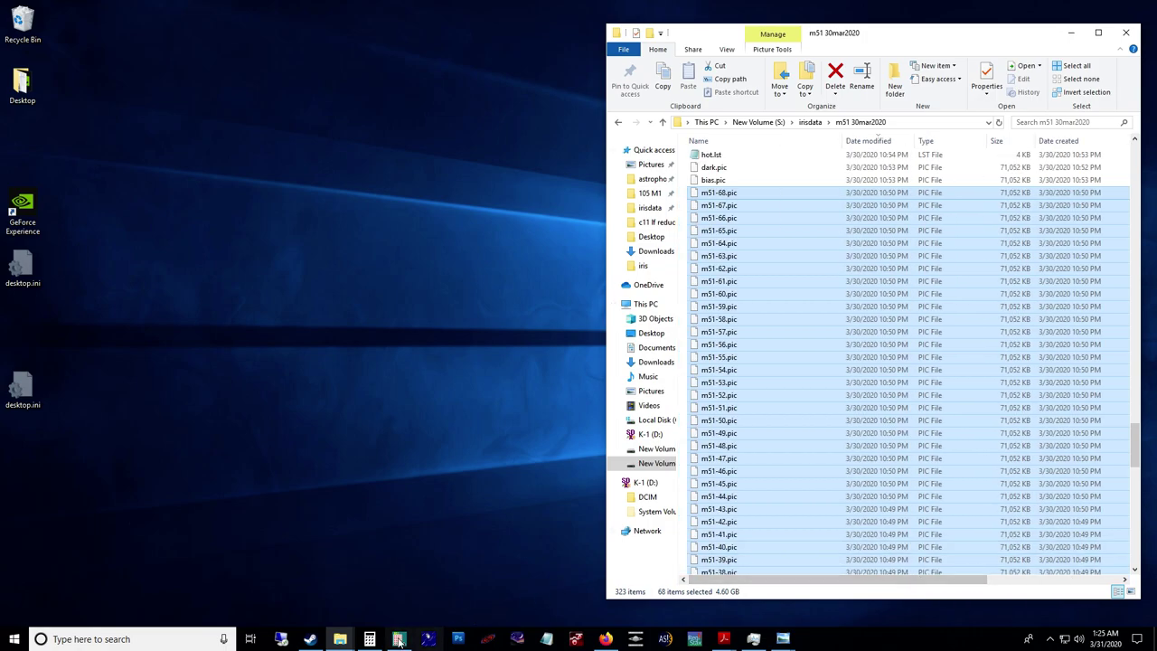
Bring up the file window of the c11 lf reducer K1 2020-03-29 folder beside the m51 30mar2020 window
click(340, 639)
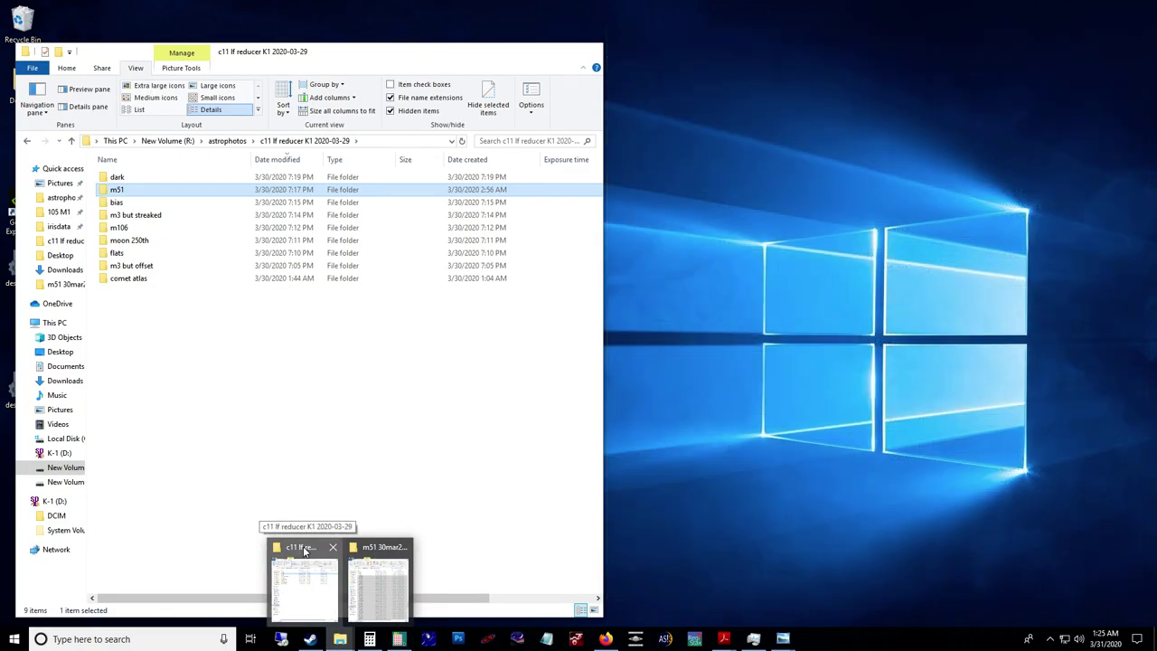
click(302, 570)
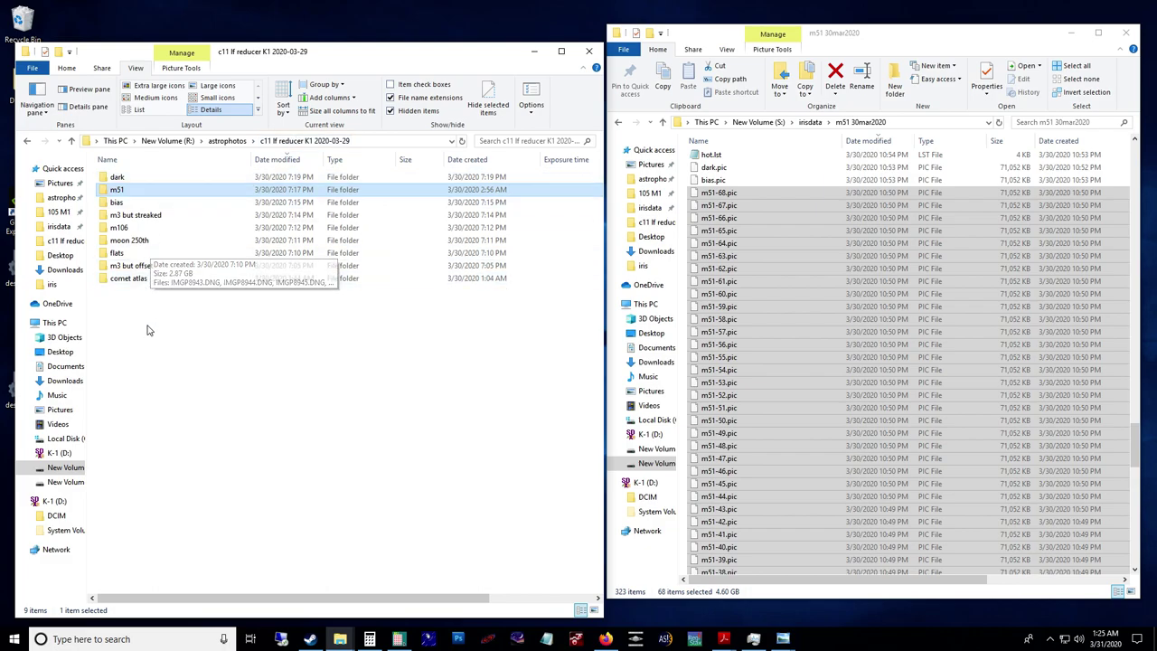
Point out the comet atlas, dark, bias and flats folders in the c11 lf reducer K1 2020-03-29 folder
click(133, 279)
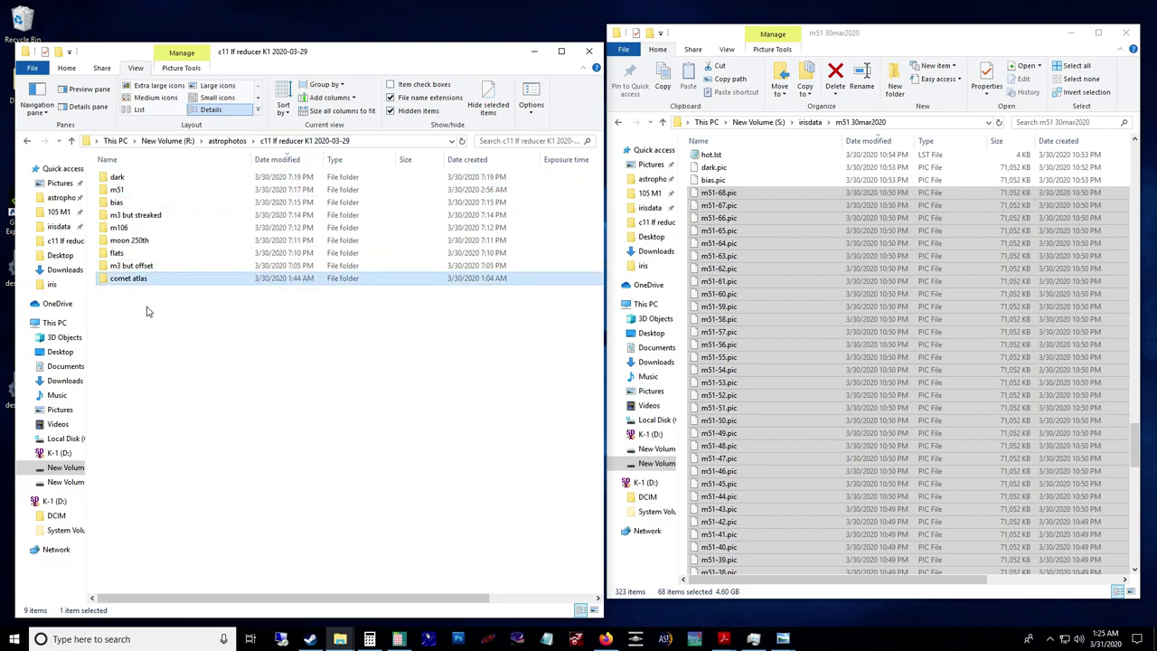
click(117, 177)
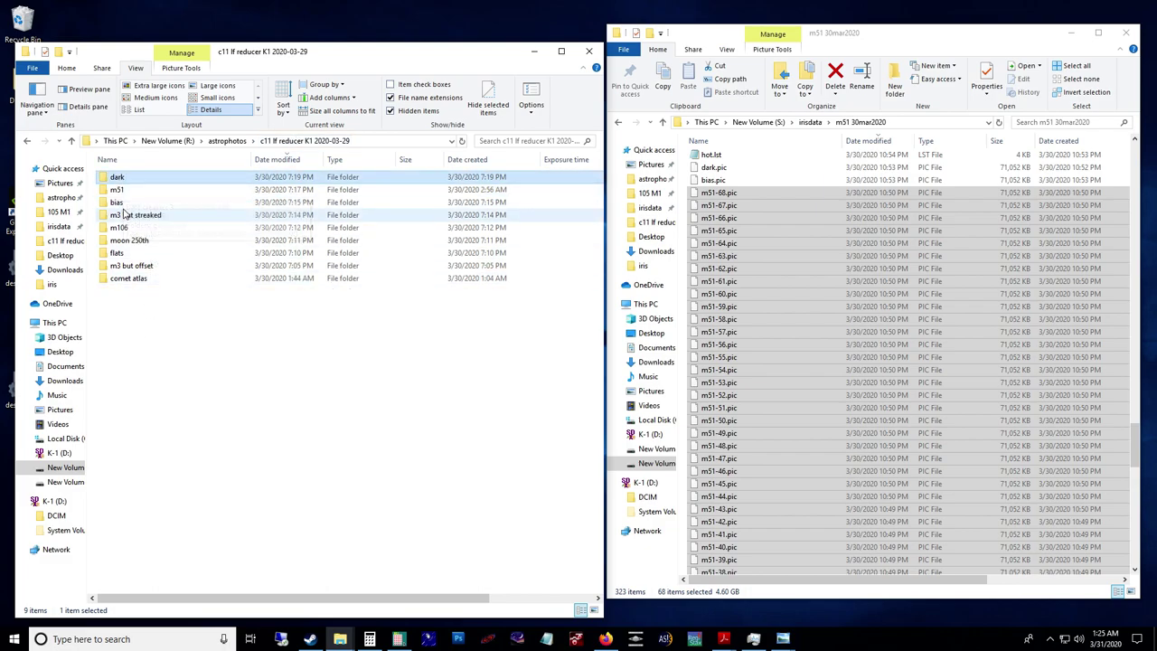
click(120, 202)
click(121, 256)
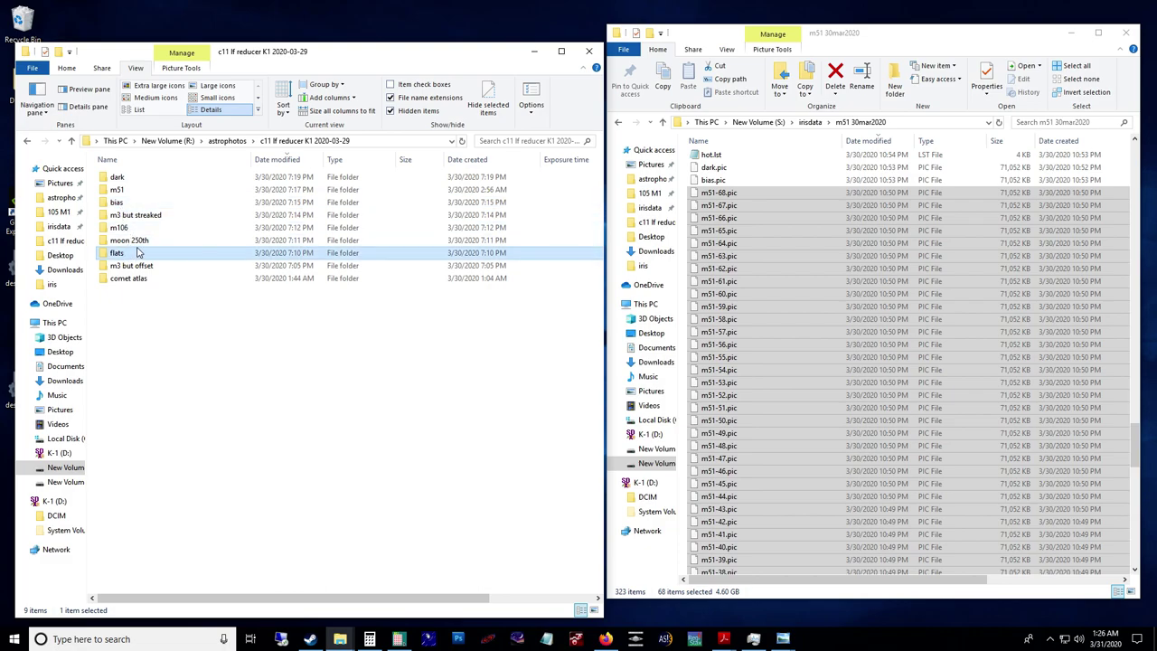
Open IMGP9034.DNG from the moon 250th folder at actual size, close the viewer, and return to the parent folder
click(135, 241)
double_click(138, 243)
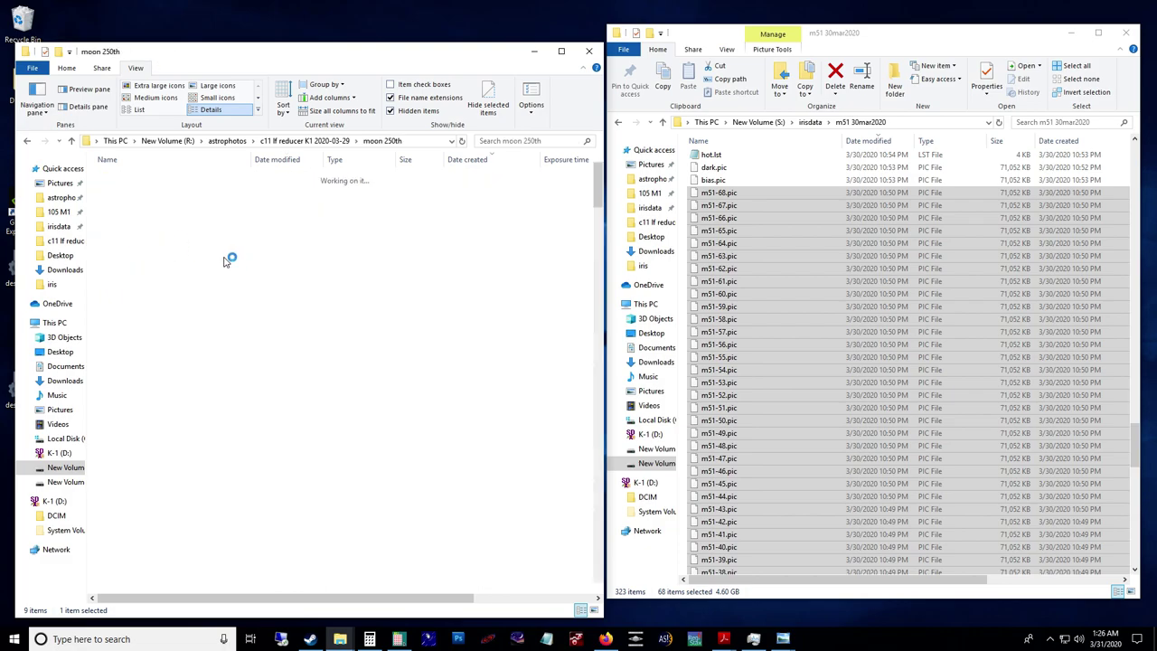
double_click(196, 315)
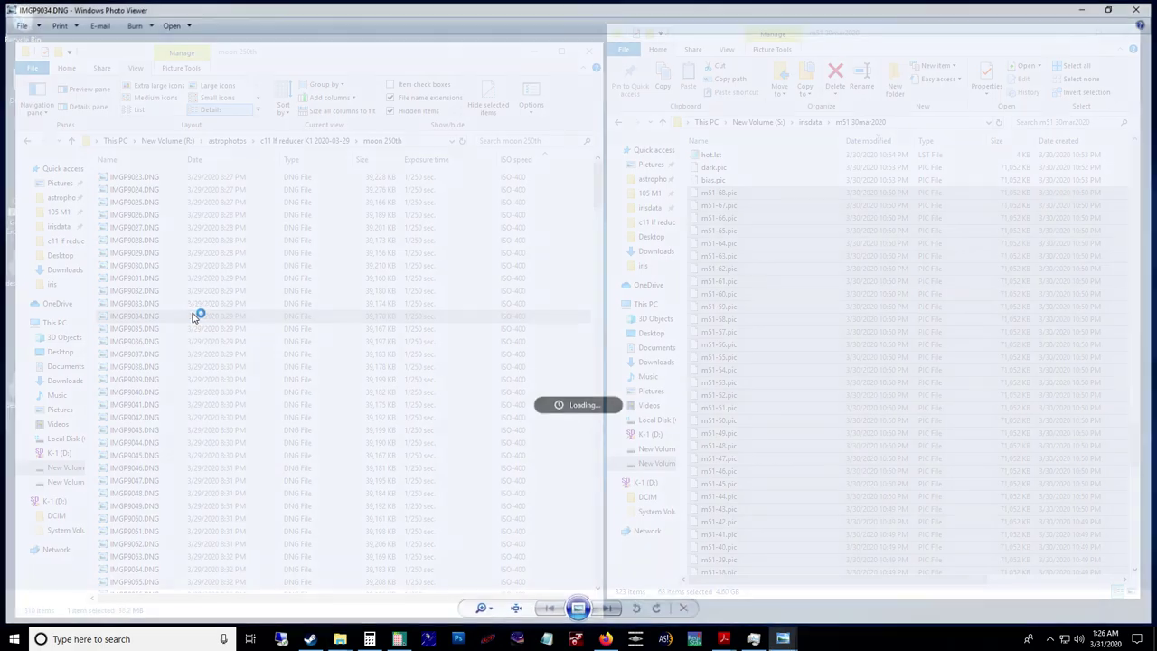
click(515, 613)
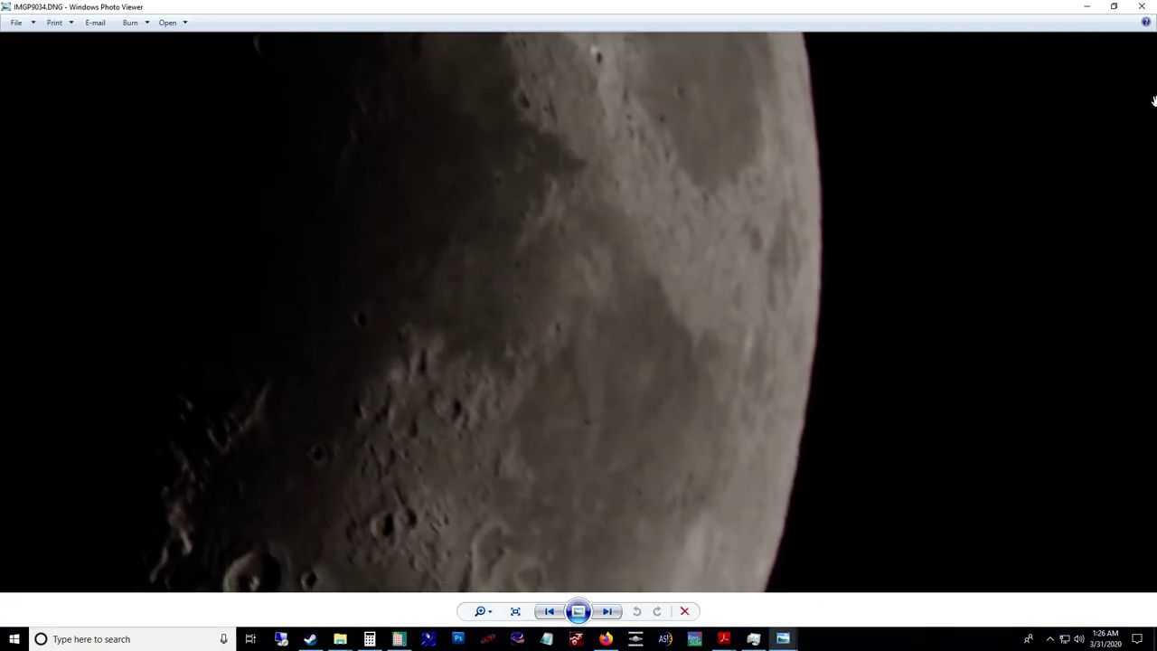
click(1141, 7)
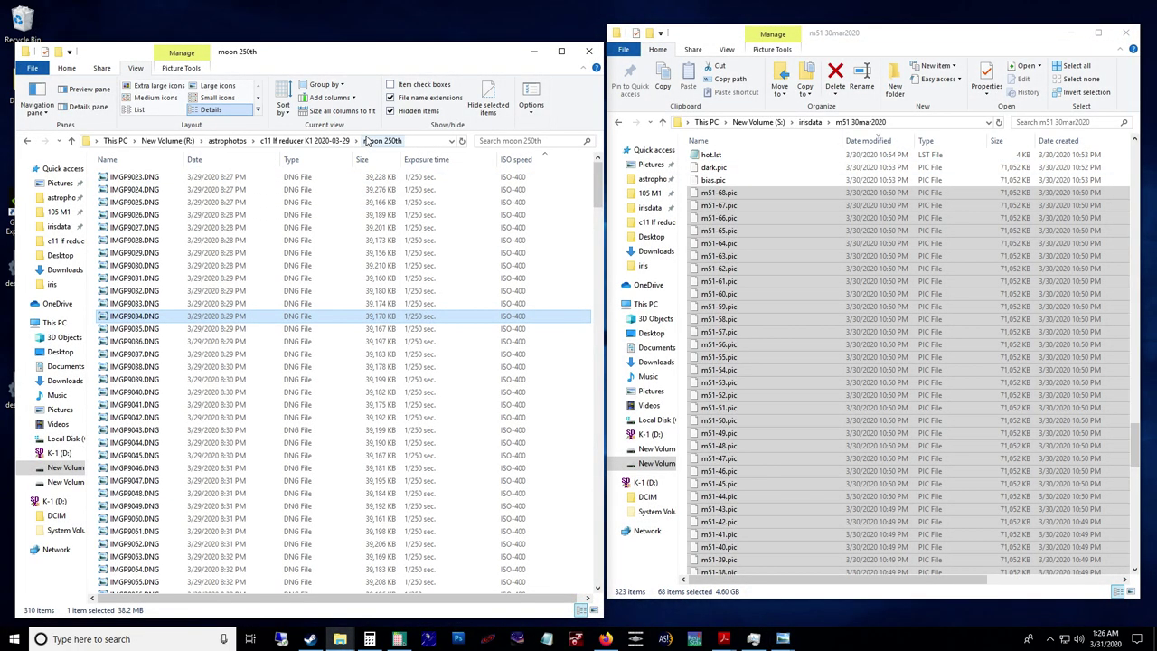
click(340, 146)
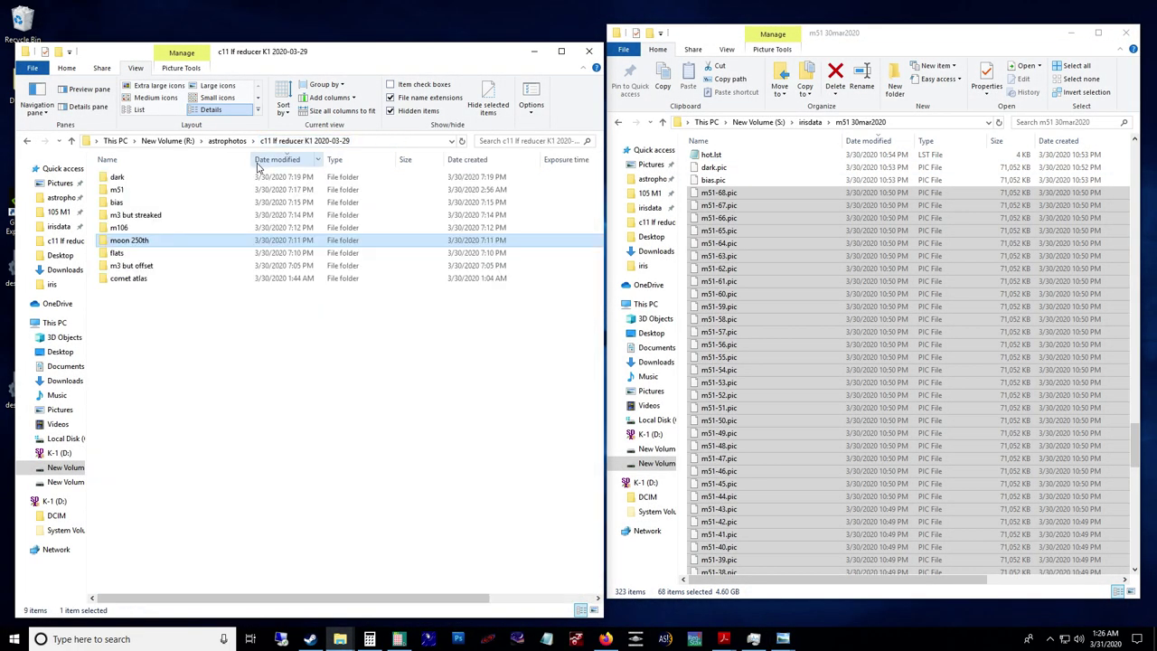
Point out the m3 but streaked and m106 folders, and open IMGP9415.DNG from the m51 folder
click(121, 219)
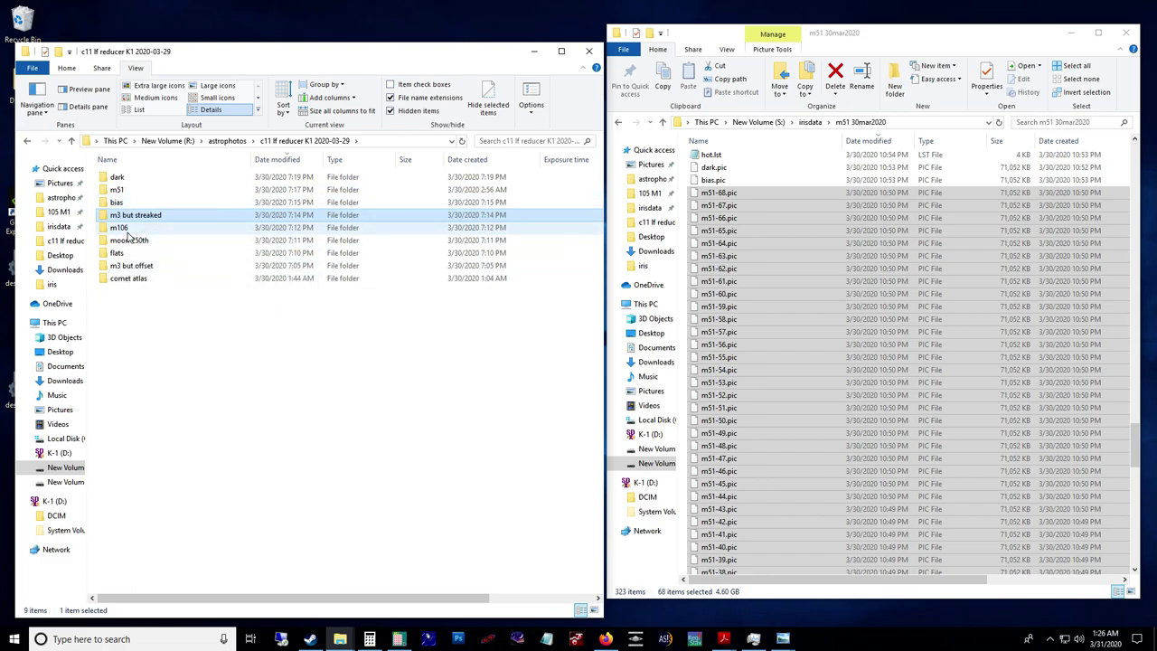
click(122, 228)
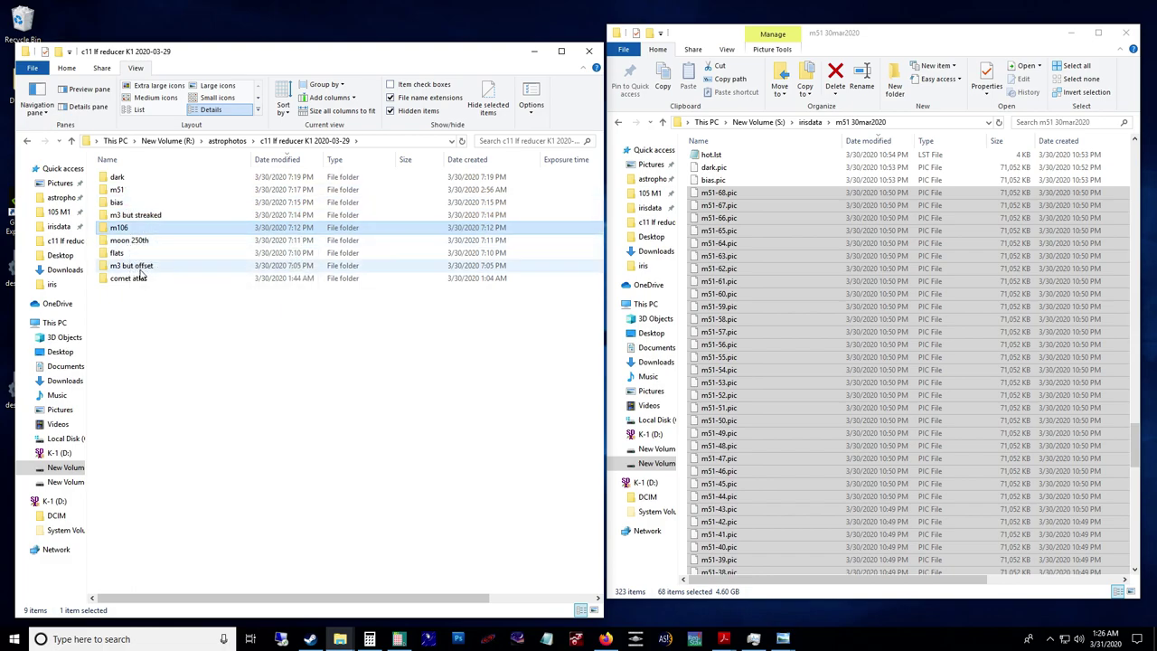
double_click(122, 193)
double_click(217, 290)
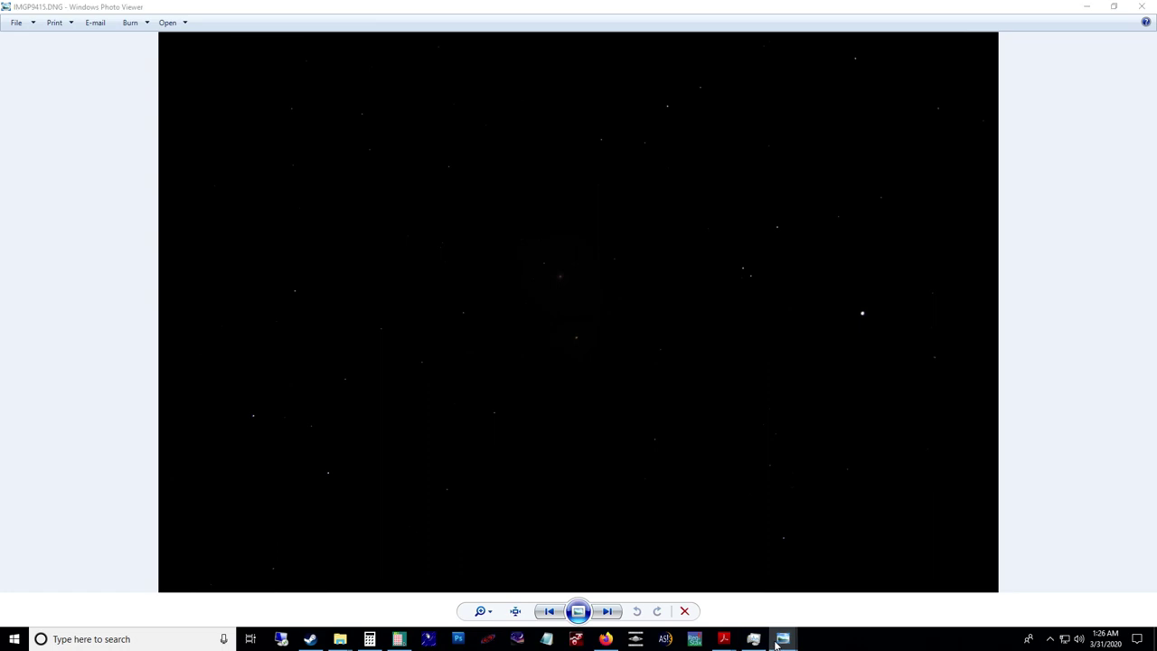
Bring up the m51 1100 png.png image, examine the galaxy's spiral core, and minimize that viewer
mouse_move(783, 638)
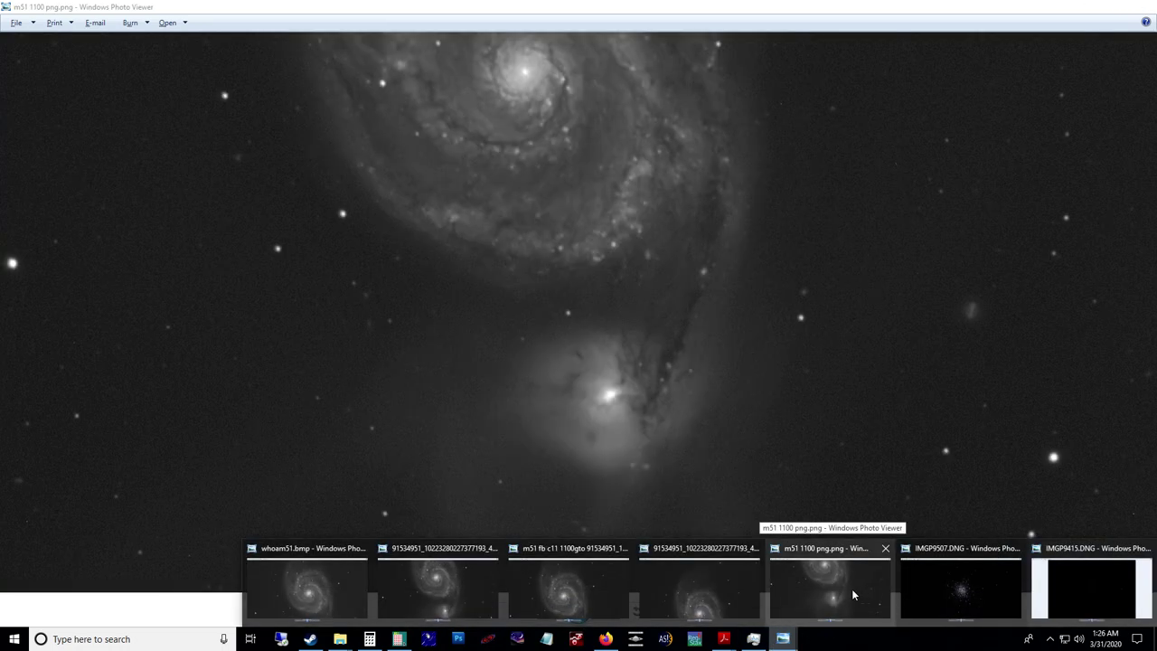
click(850, 590)
drag(697, 353, 708, 535)
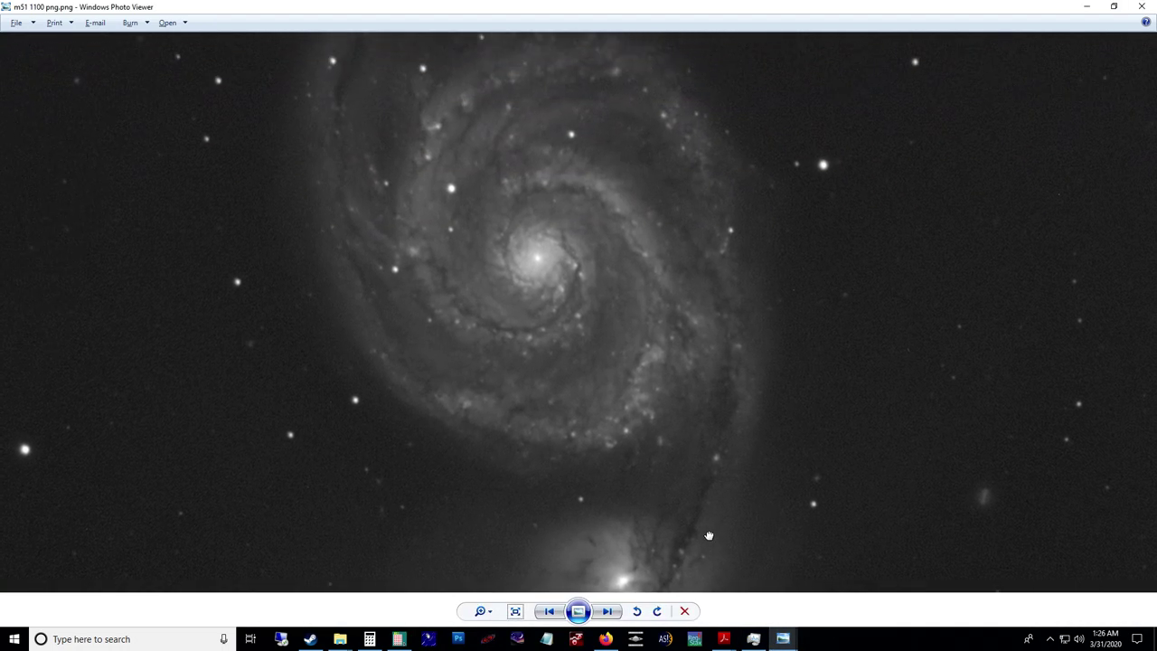
click(1087, 6)
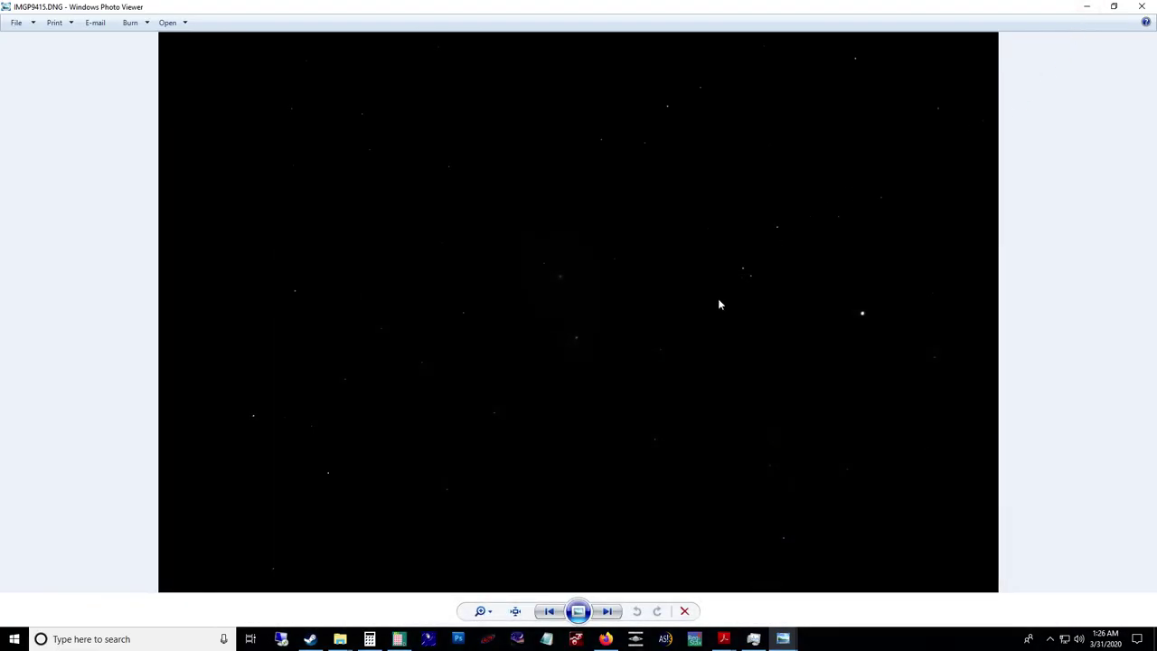
View the raw frame IMGP9415.DNG at actual size, centred on the faint galaxy core and its companion
scroll(729, 300, up, 2)
click(515, 611)
click(515, 612)
drag(587, 445, 669, 527)
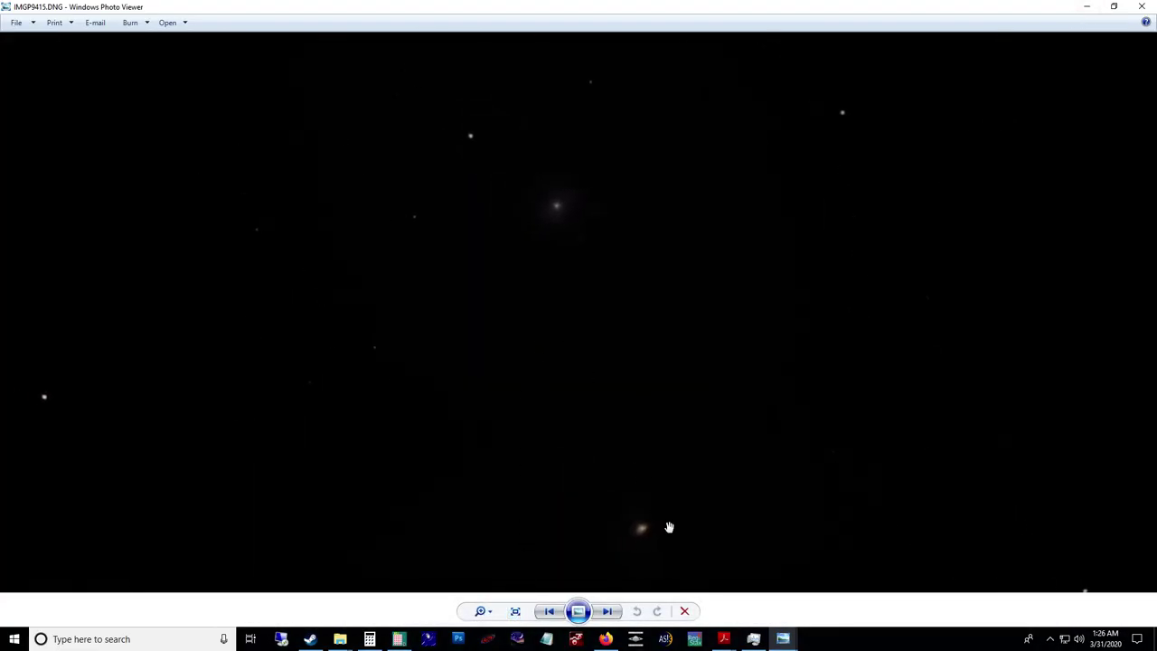
Compare the raw frame with m51 1100 png.png again, viewing the companion galaxy, and minimize the reference image
click(798, 642)
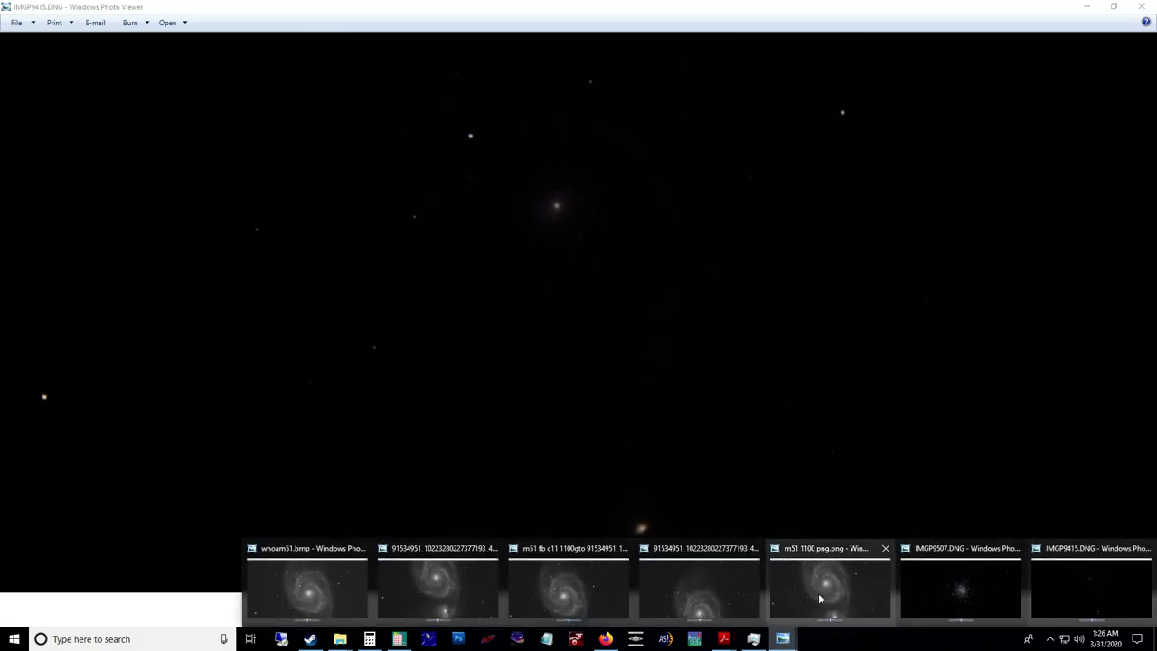
click(820, 598)
drag(845, 498, 832, 408)
click(1078, 7)
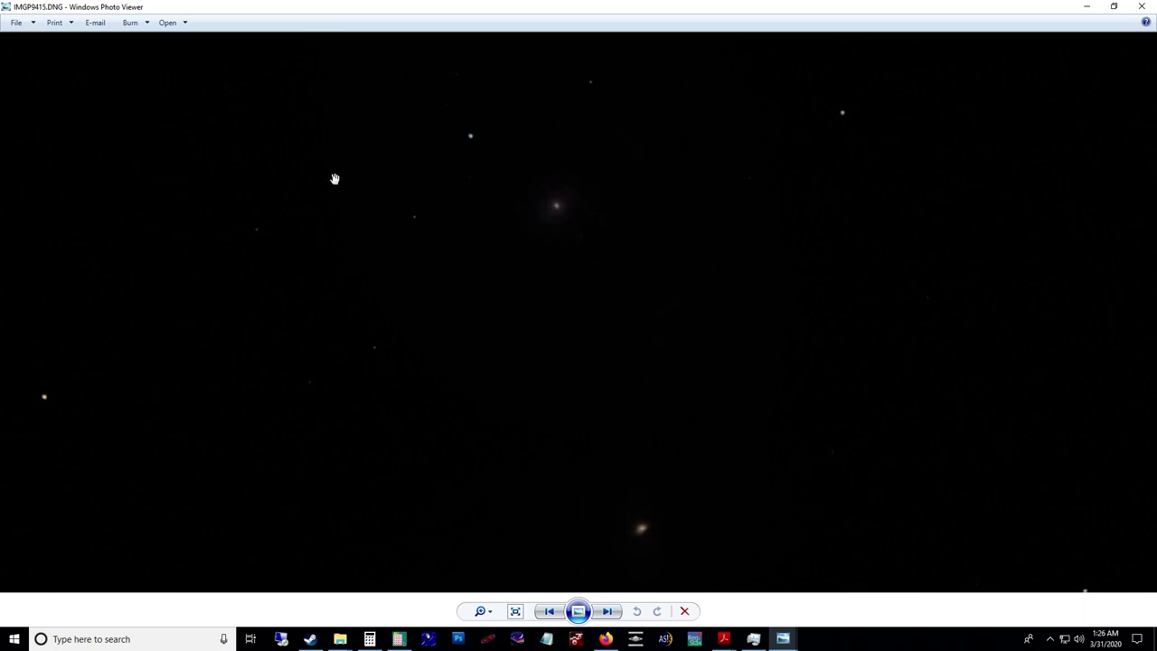
Inspect the companion and the galaxy core of IMGP9415.DNG close up, and close the viewer
drag(503, 271, 643, 305)
scroll(637, 298, up, 4)
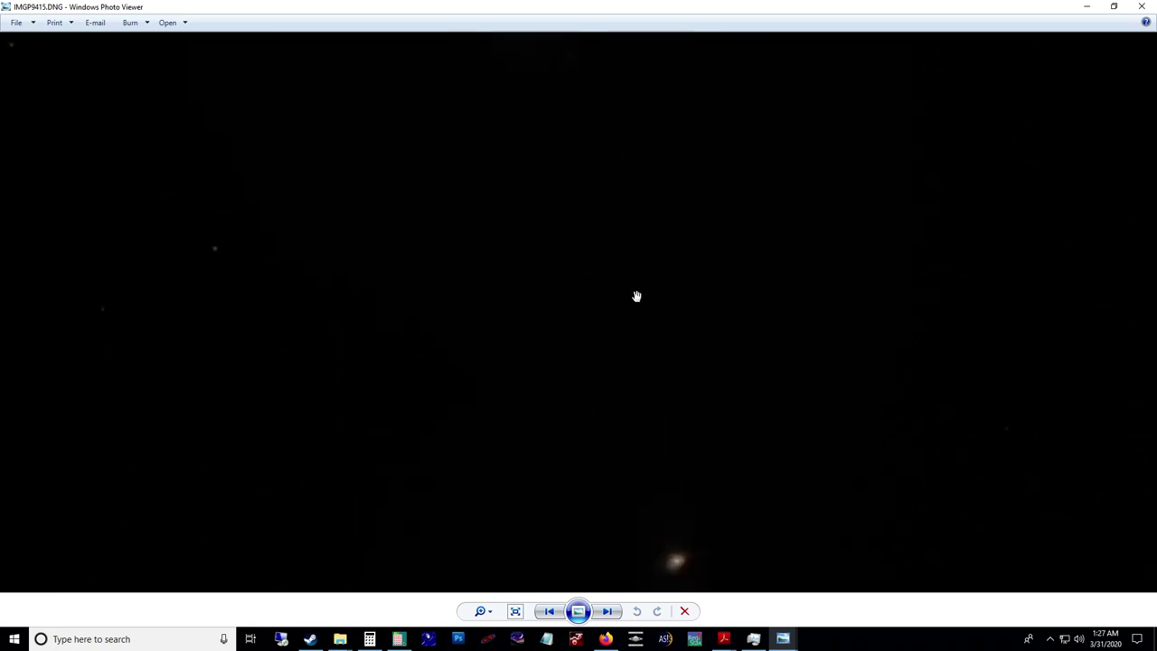
scroll(578, 271, down, 2)
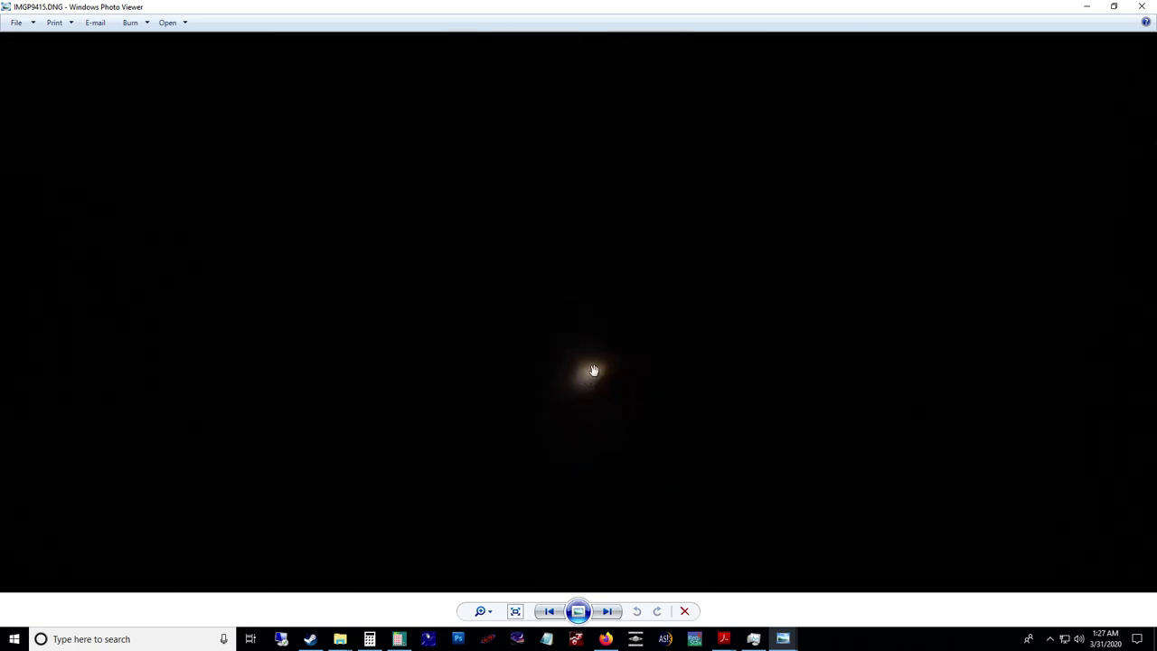
scroll(506, 217, up, 1)
scroll(555, 279, down, 3)
scroll(587, 281, down, 3)
drag(664, 395, 589, 331)
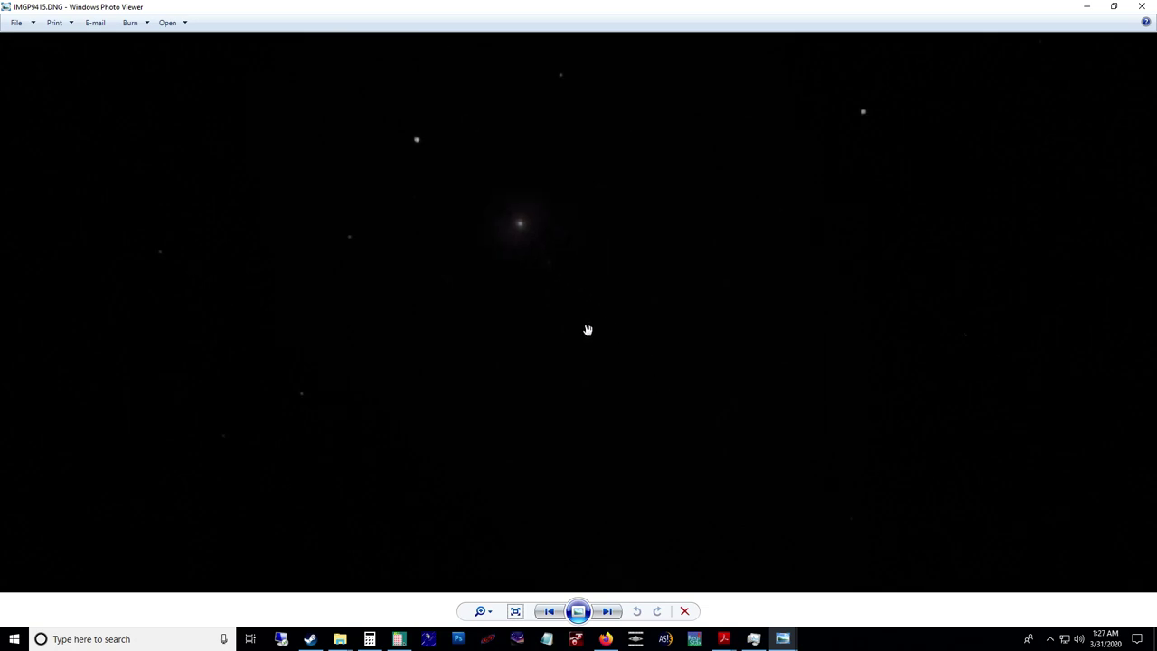
click(1142, 6)
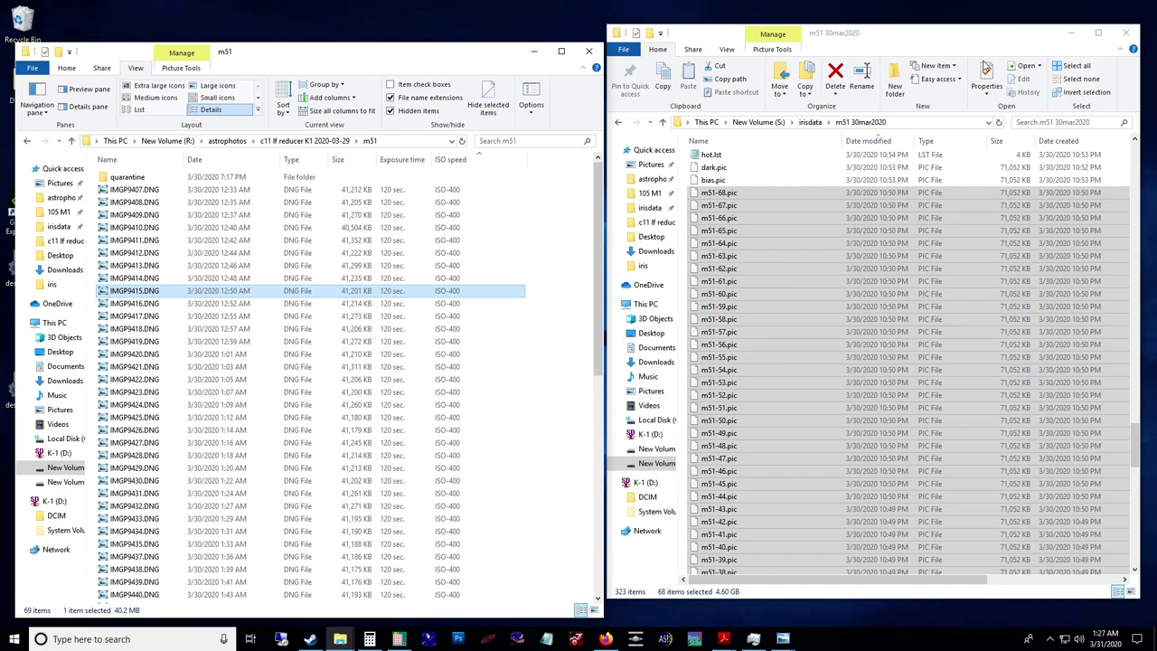
Minimize both file windows and start a new instance of Iris in a maximized window
click(1072, 33)
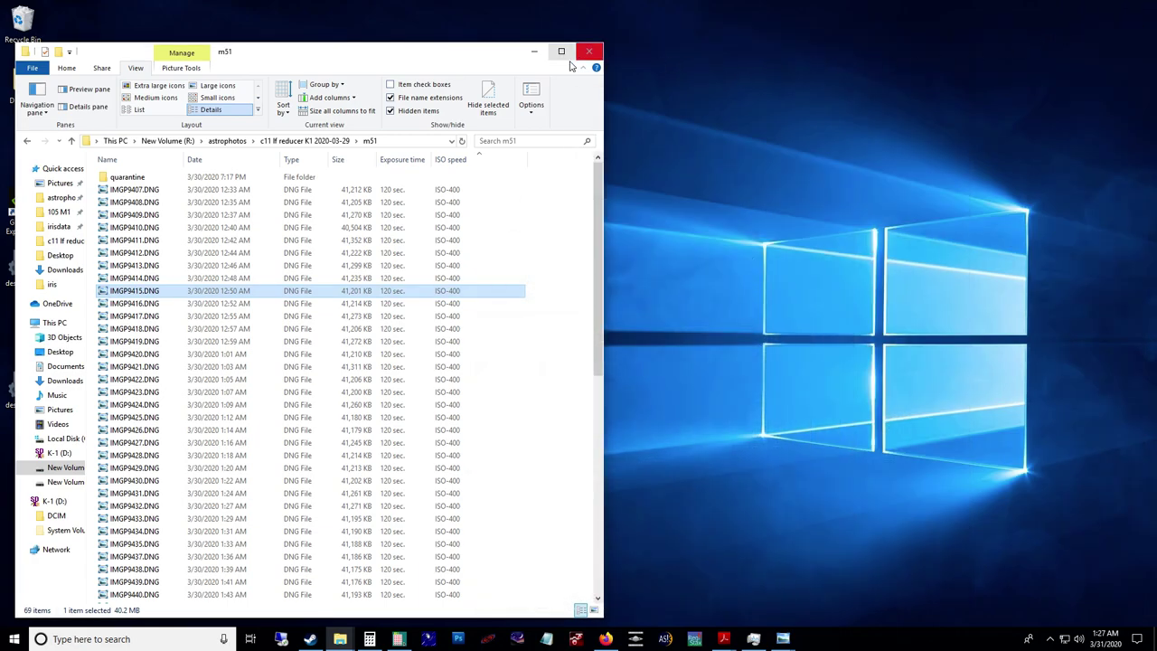
click(535, 51)
click(392, 639)
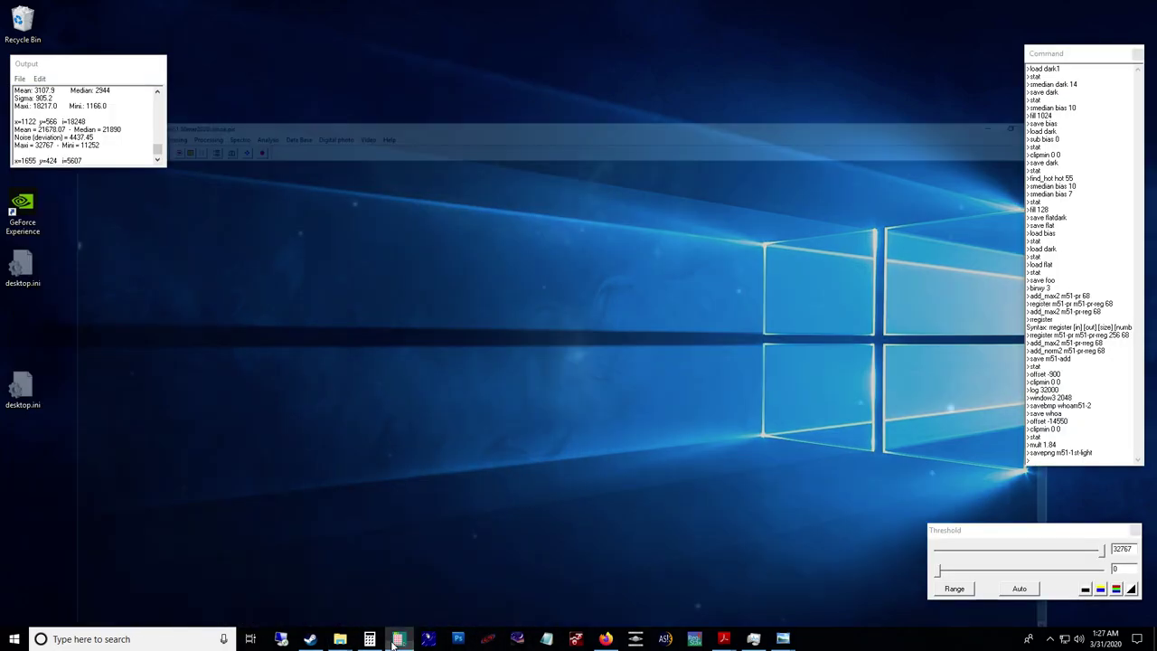
click(394, 640)
right_click(394, 640)
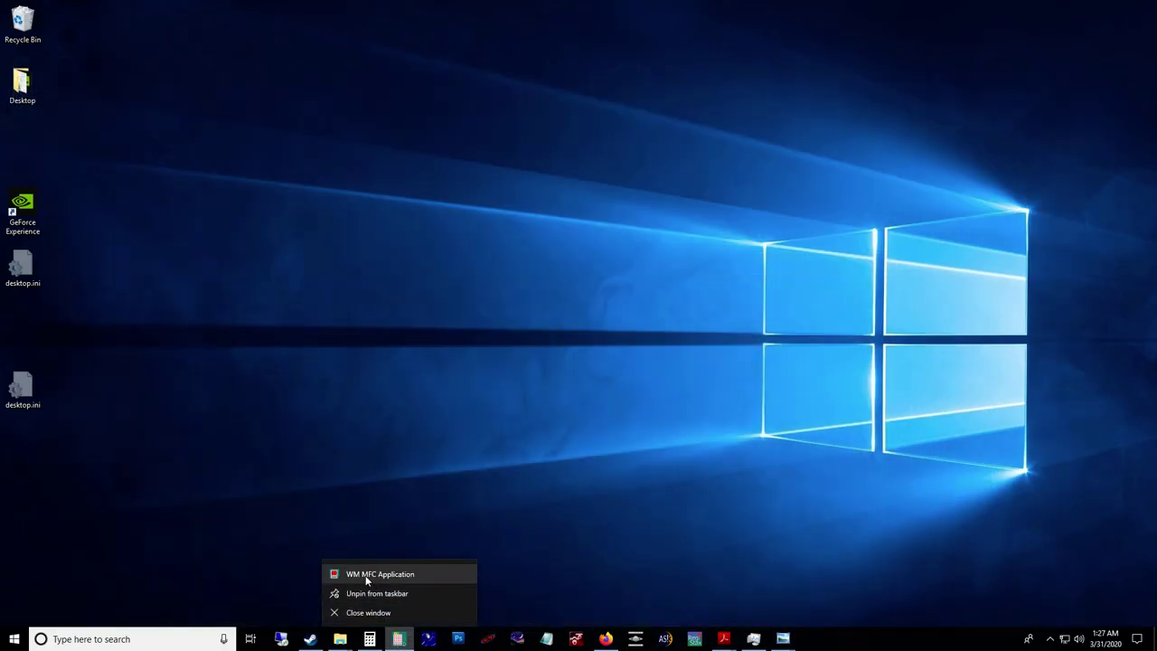
click(366, 578)
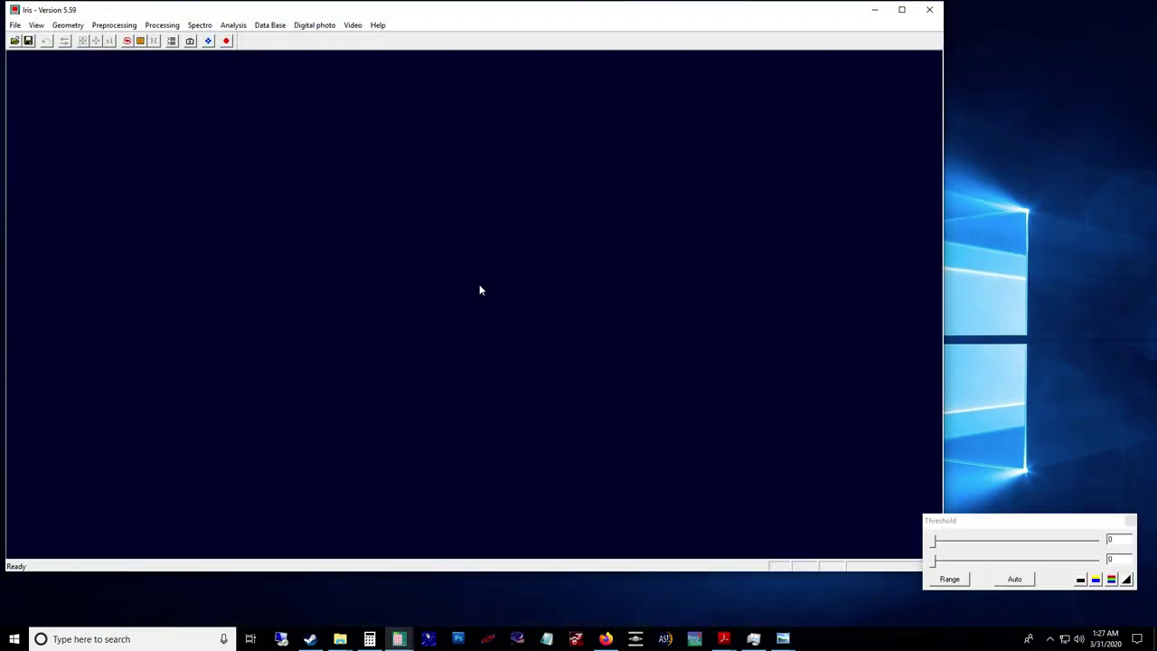
click(902, 9)
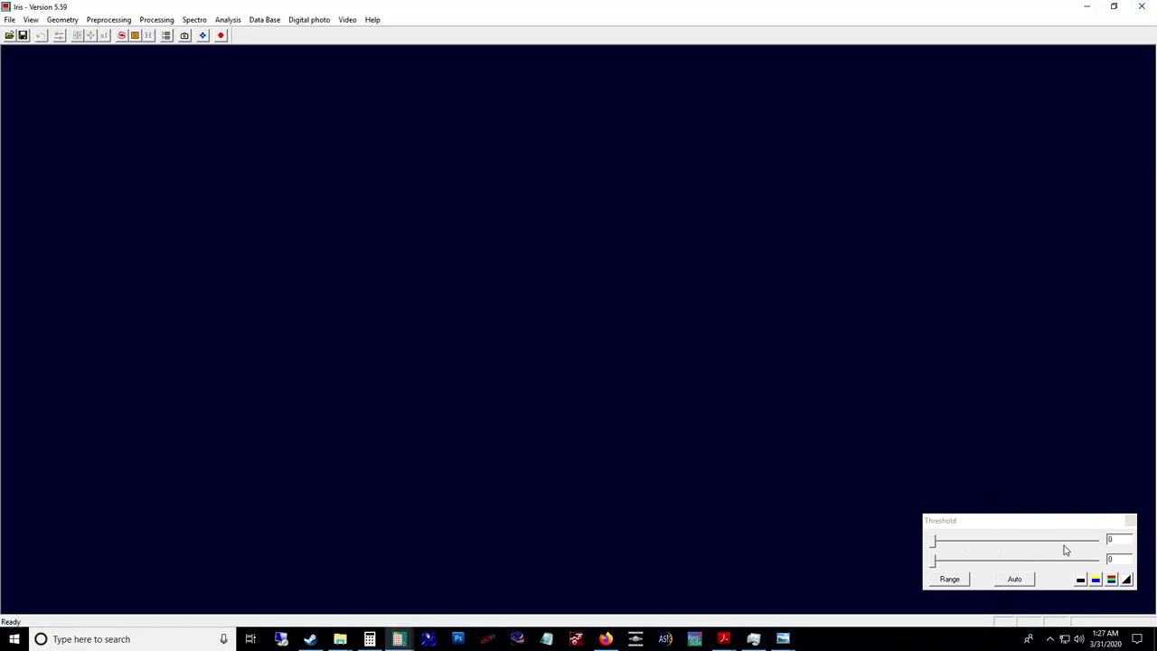
Try out the Threshold sliders and set the upper threshold to 32767 and the lower to 0
drag(1015, 543, 999, 546)
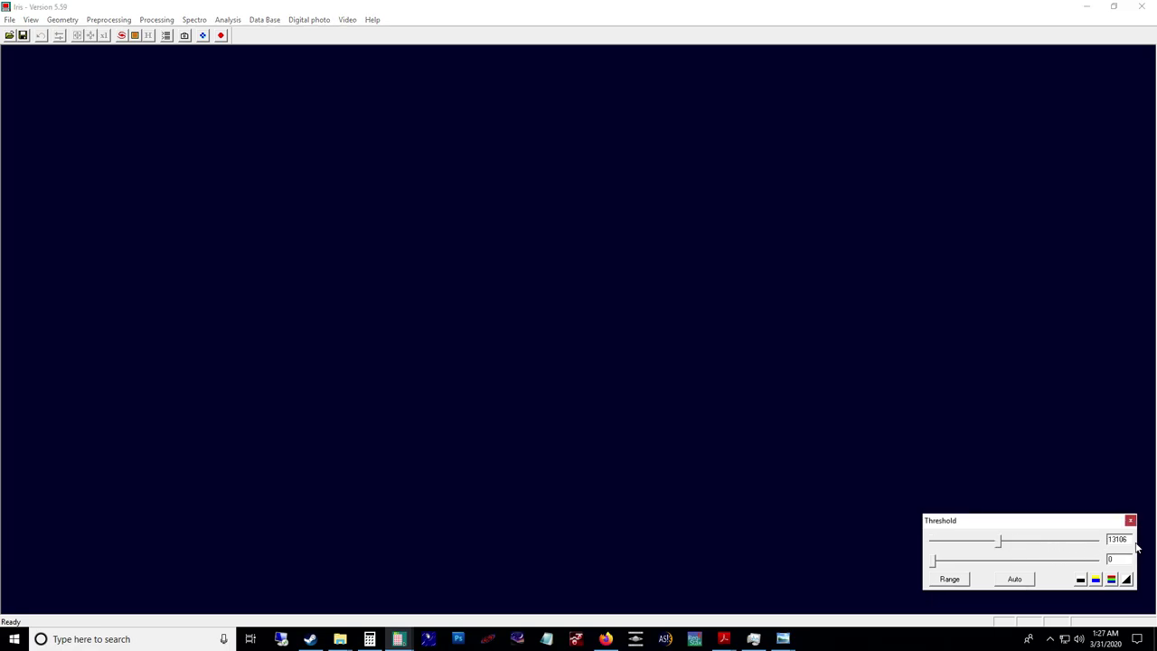
drag(1001, 545, 934, 567)
drag(989, 542, 1110, 543)
Open the Iris settings and highlight the working path
click(9, 19)
click(36, 148)
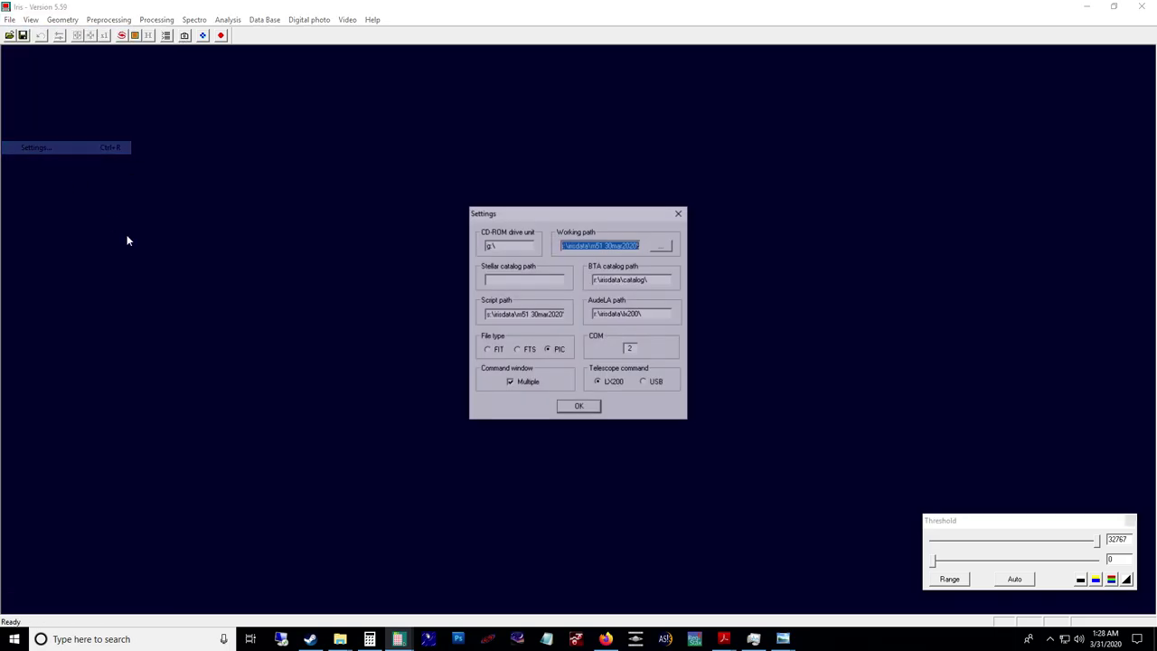
click(596, 249)
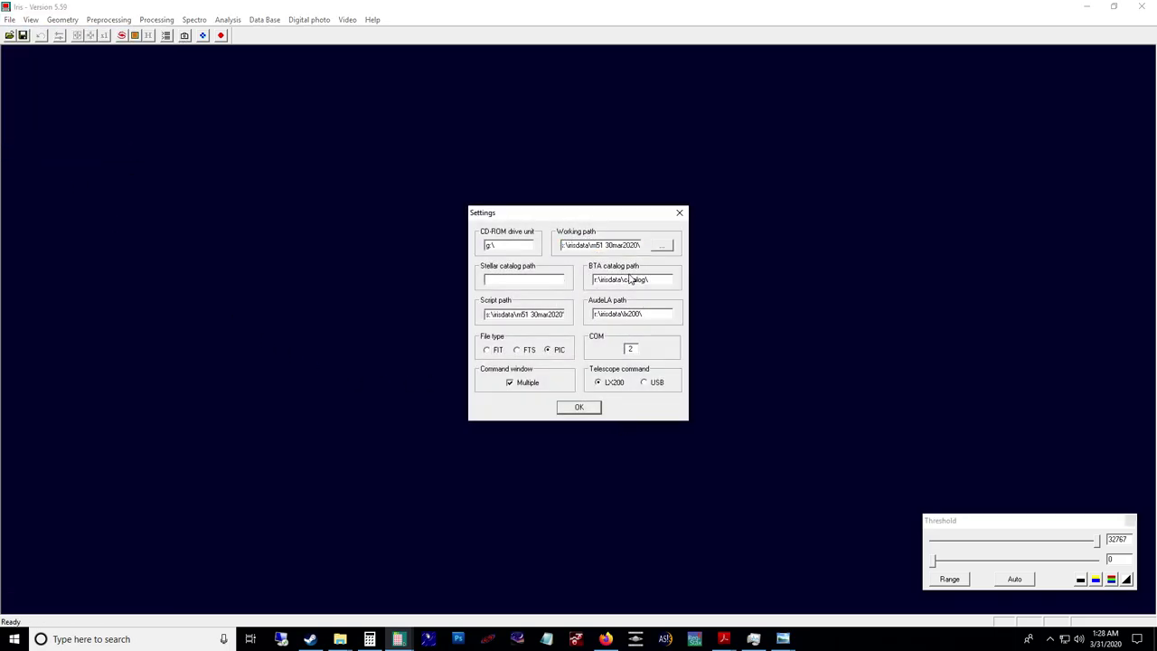
key(shift+Home)
Compare the full address of the m51 30mar2020 folder with the working path and script path in the settings
click(340, 639)
click(386, 553)
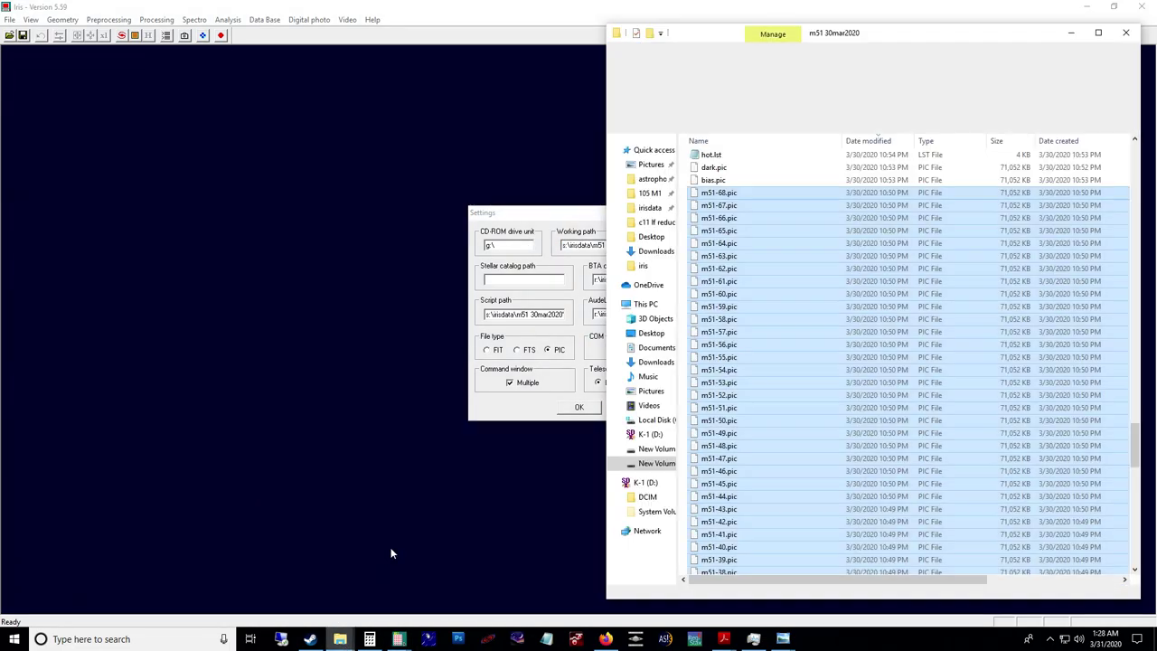
drag(947, 34, 959, 157)
click(971, 273)
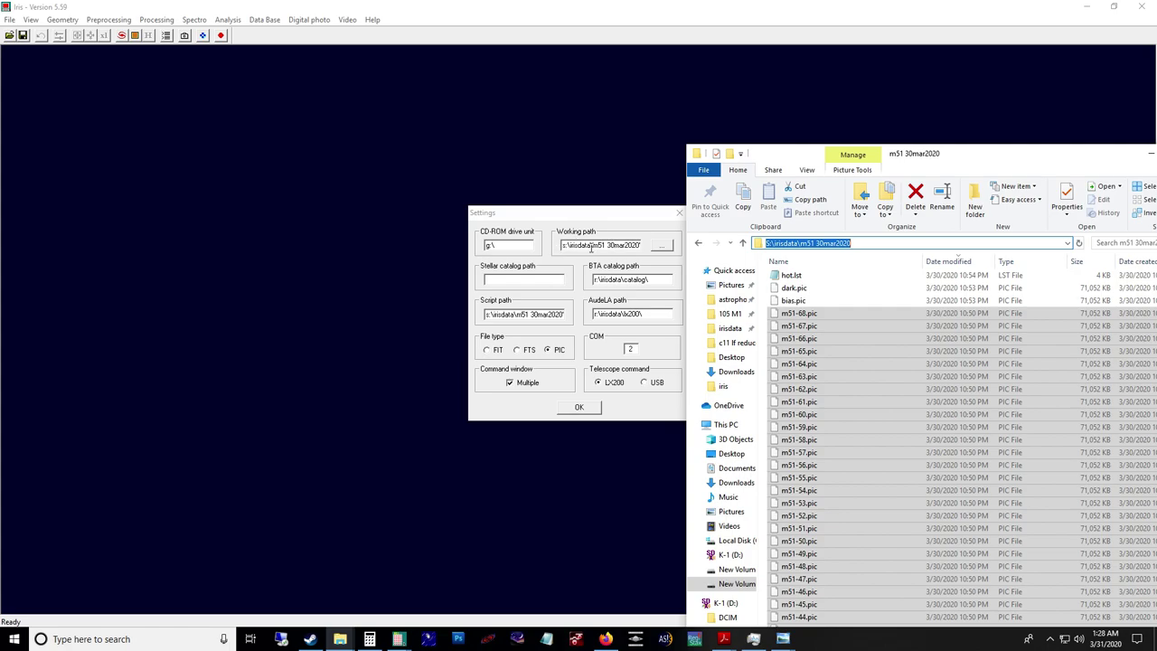
click(476, 318)
drag(486, 315, 570, 332)
click(554, 314)
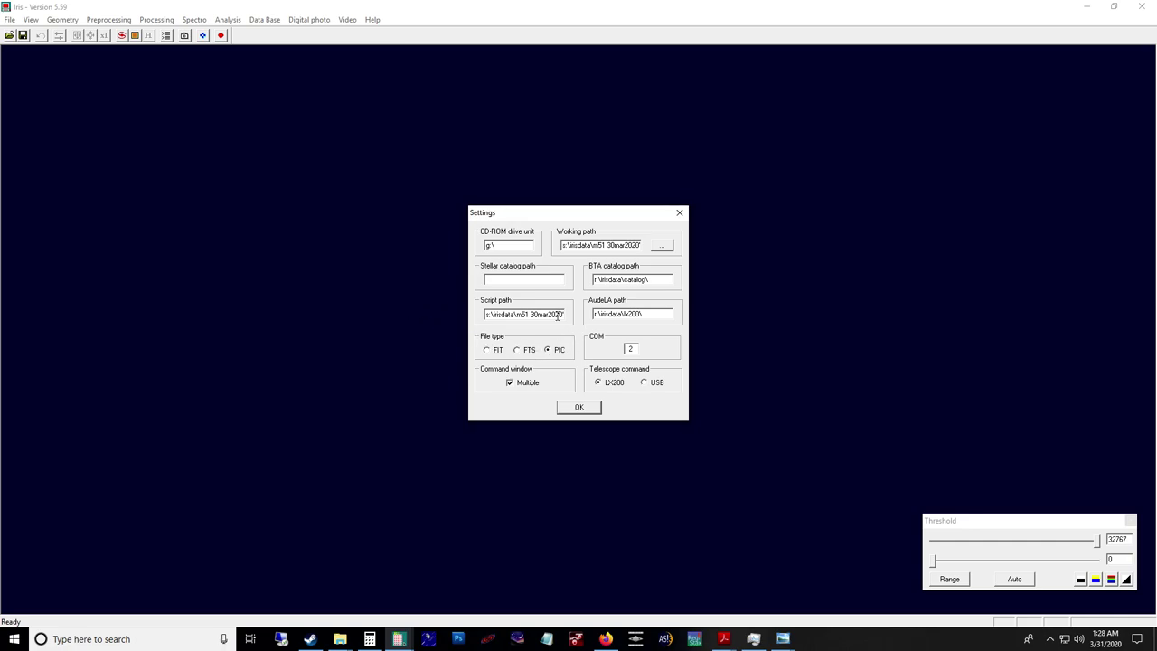
Go through the FIT, PIC and FTS file type options and confirm the settings
click(490, 351)
click(547, 351)
click(488, 351)
click(517, 352)
click(579, 407)
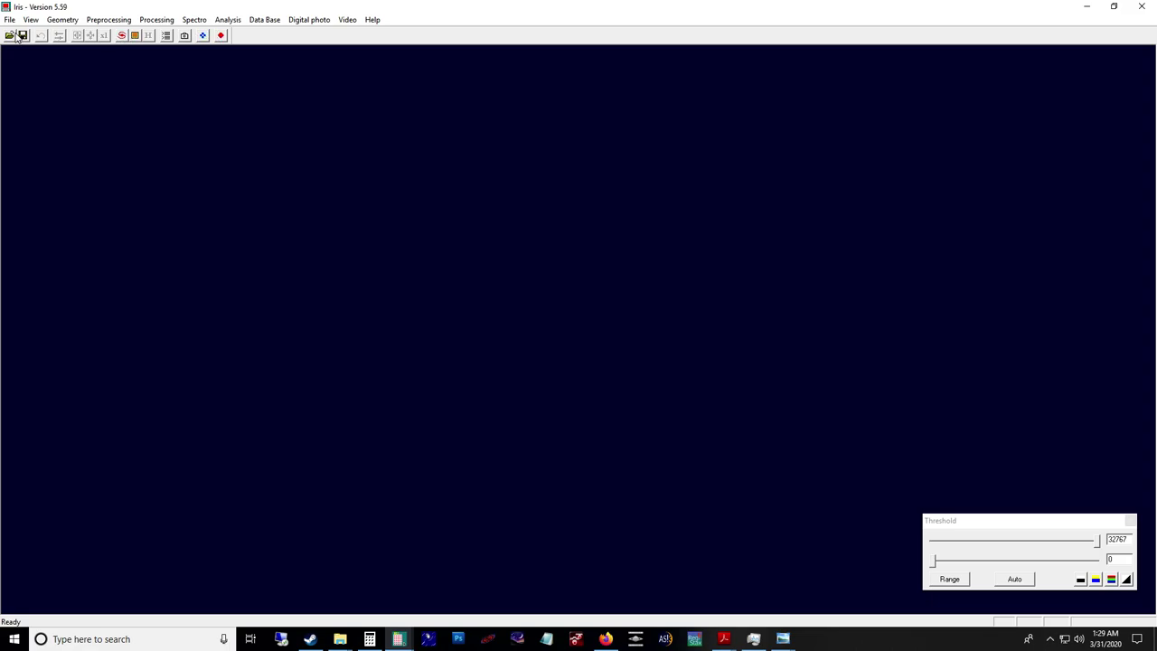
Open the Command window, make it taller, and place the cursor at its prompt
click(167, 36)
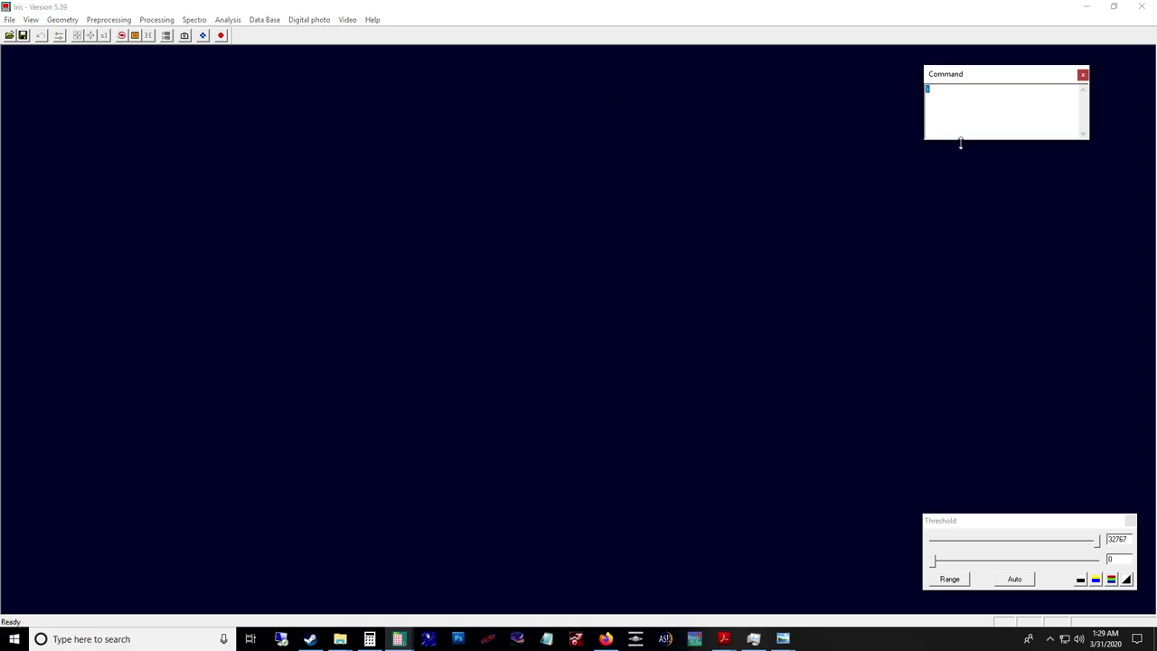
drag(960, 140, 954, 205)
click(983, 98)
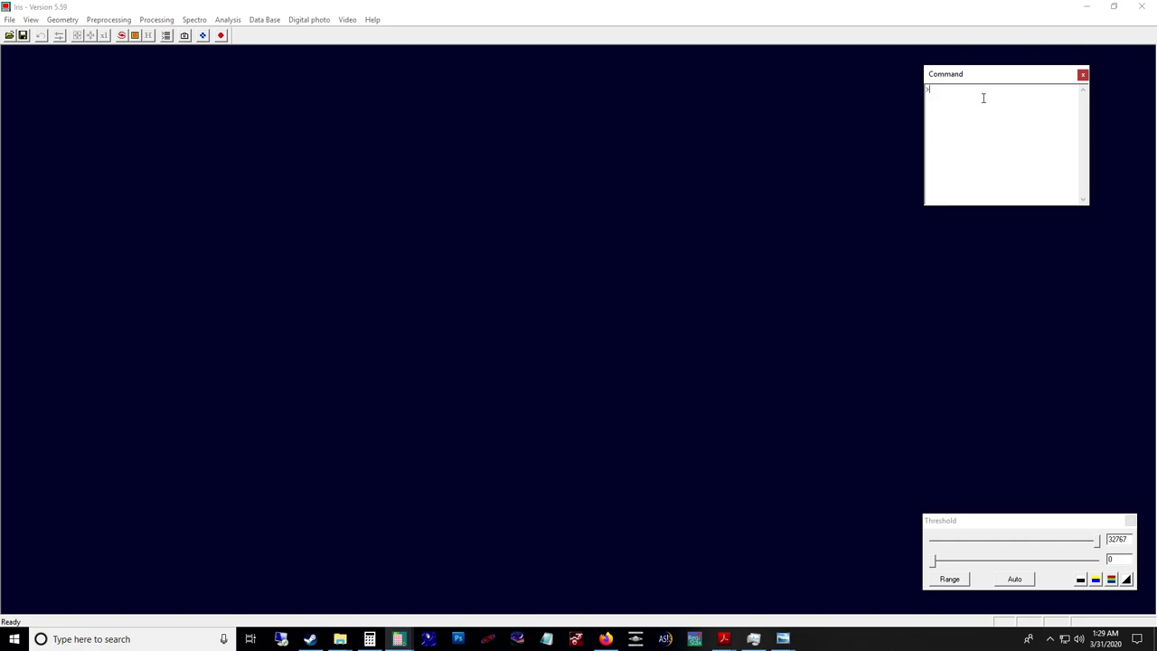
Run the test entry "stuff" and then "register" without parameters in the Command window to check how each is answered
text(stuff)
key(Return)
text(register)
key(Return)
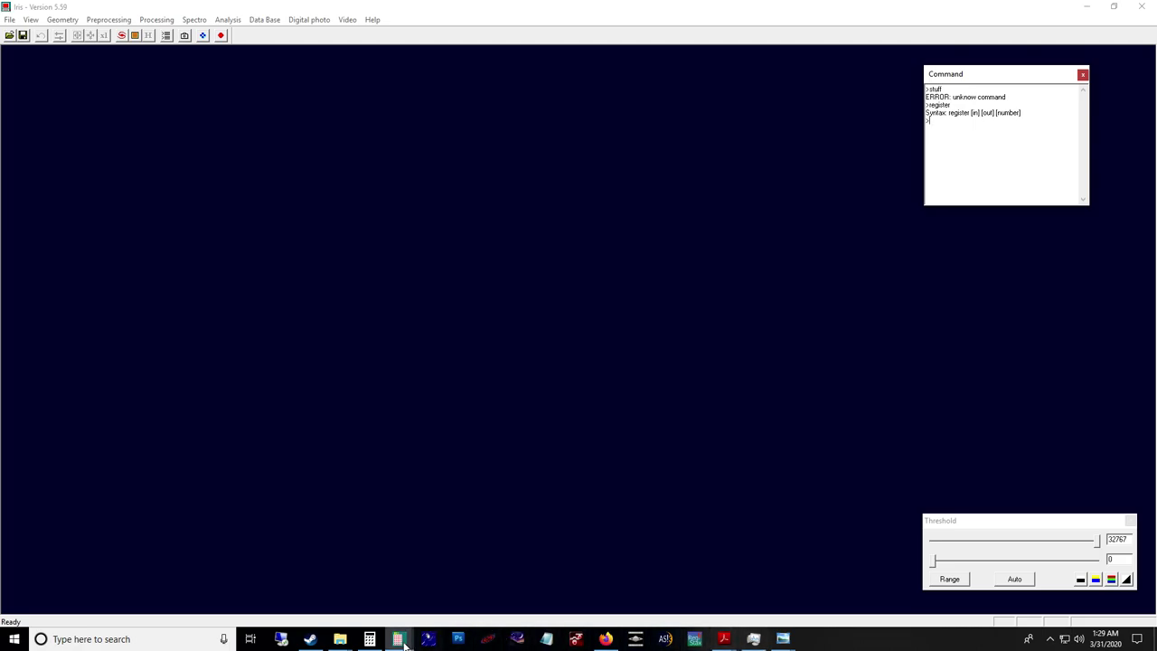
Open the help's commands list PDF and find the REGISTER [IN] [OUT] [NUMBER] entry
click(616, 643)
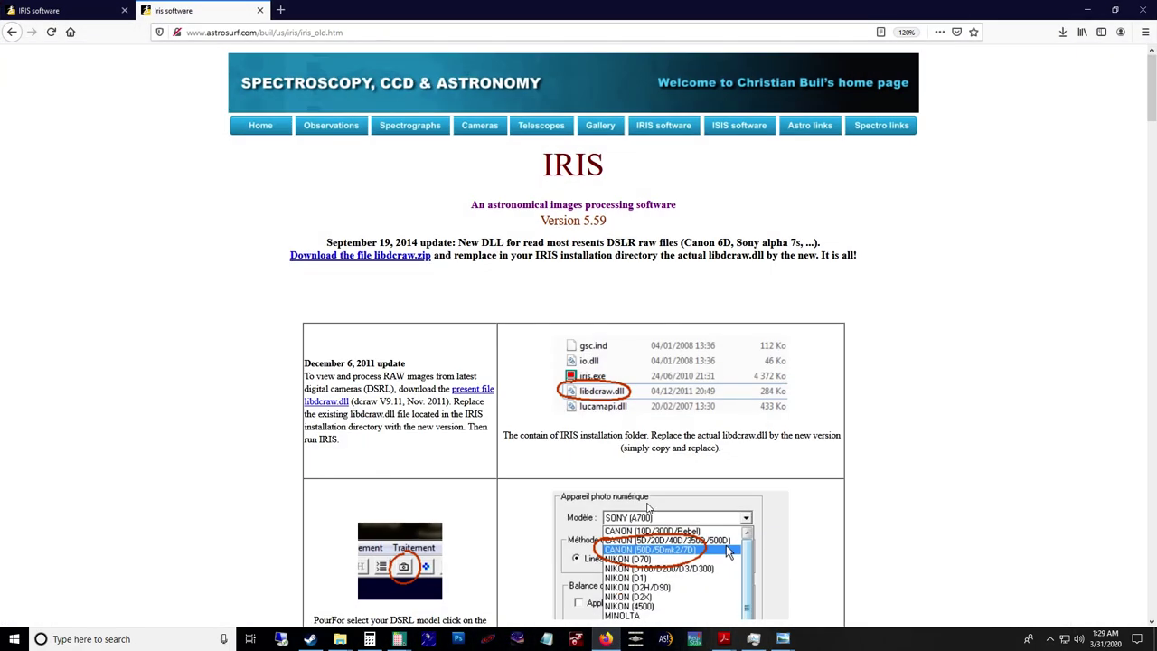
click(604, 639)
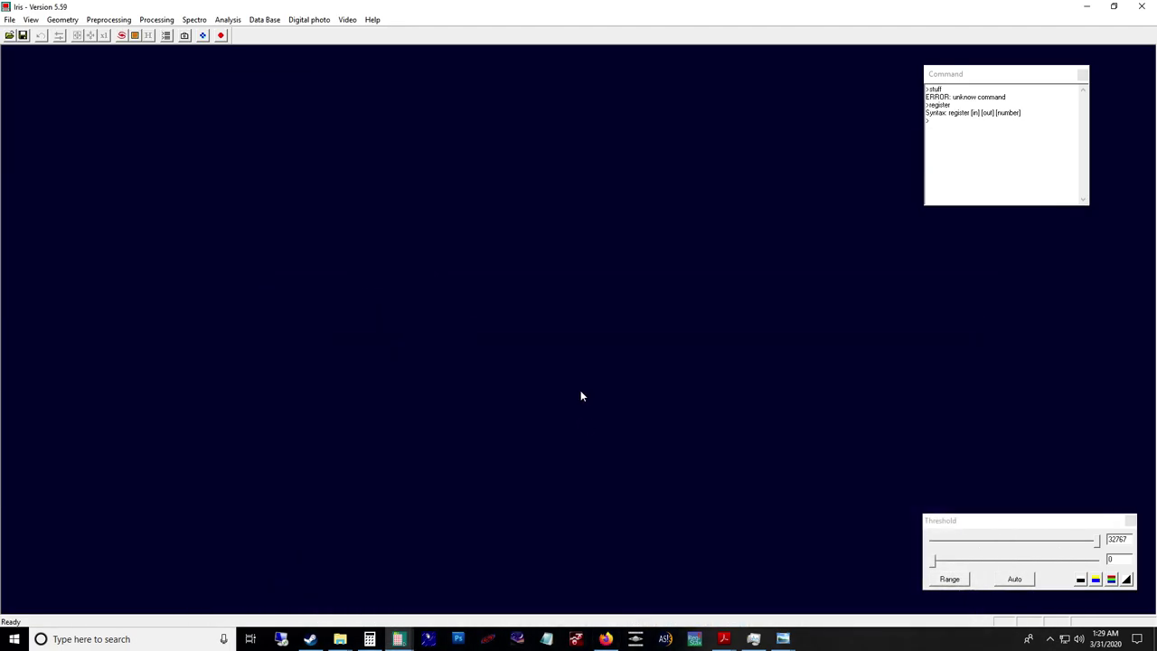
click(372, 19)
click(393, 39)
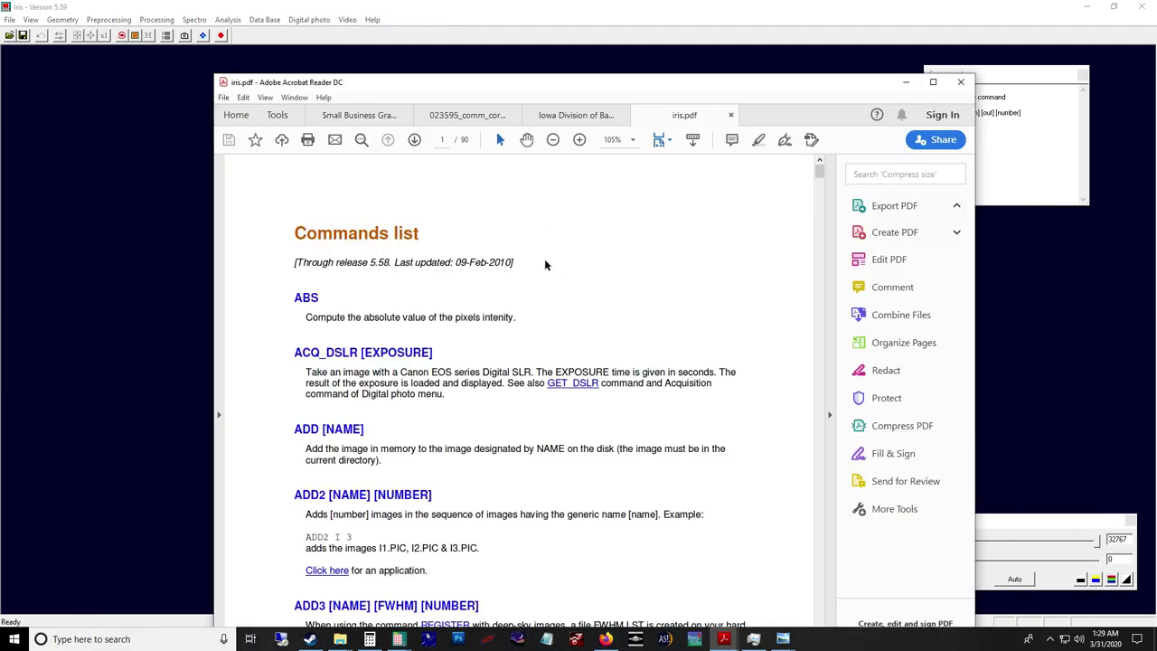
scroll(655, 345, down, 2)
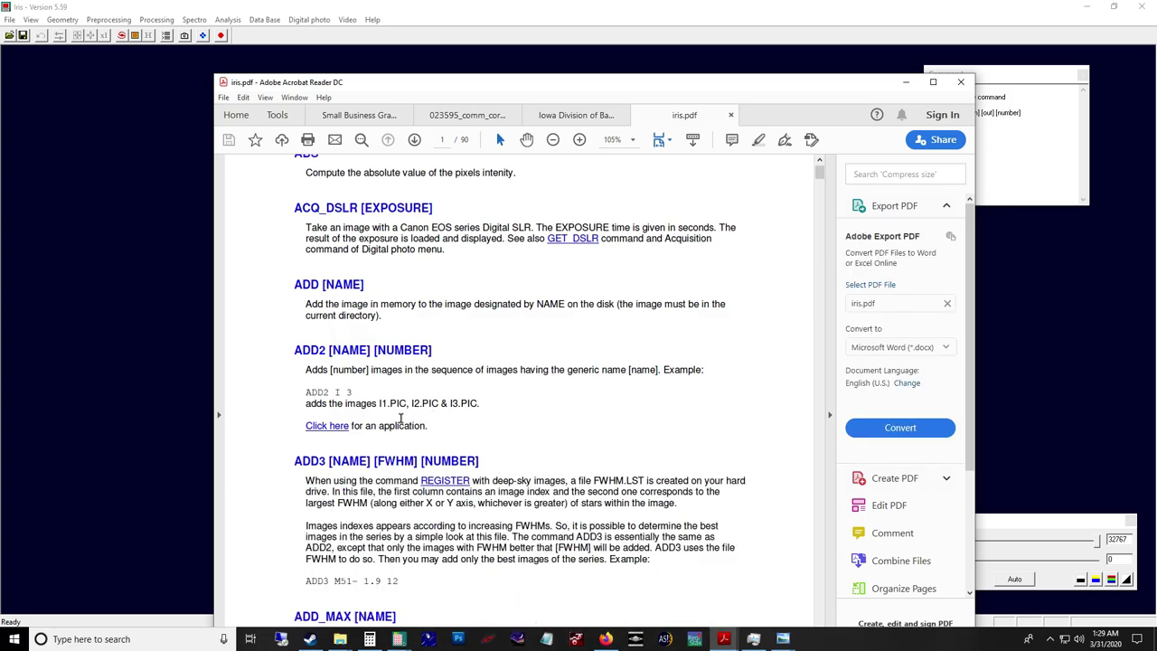
drag(819, 174, 811, 517)
scroll(393, 350, up, 2)
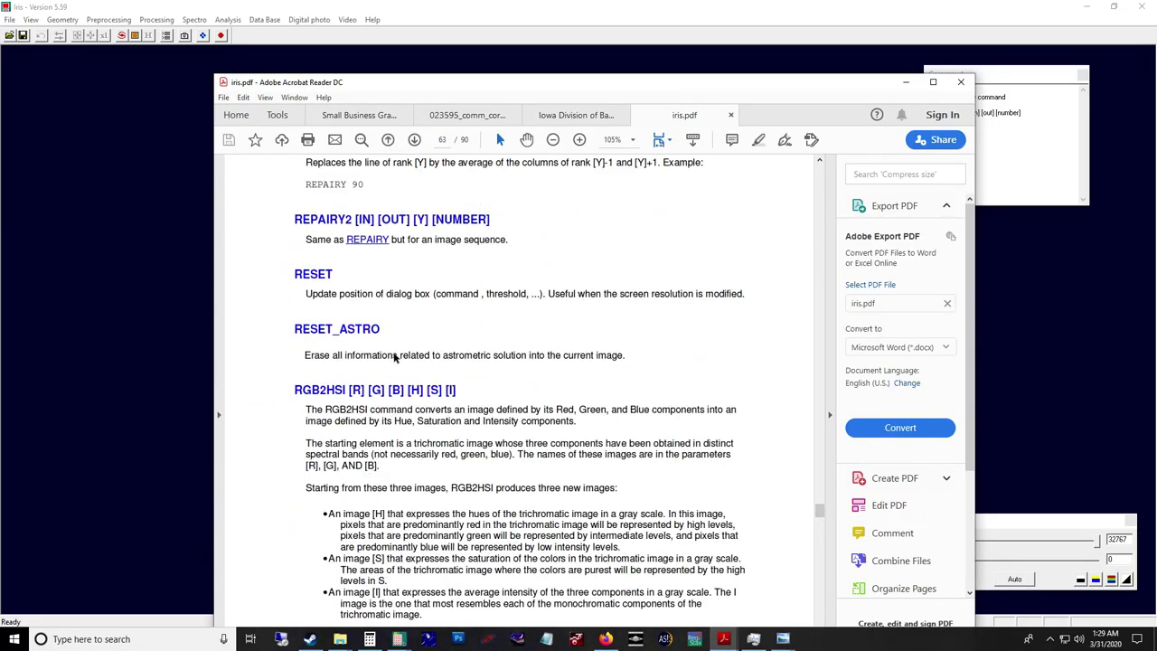
scroll(392, 351, up, 12)
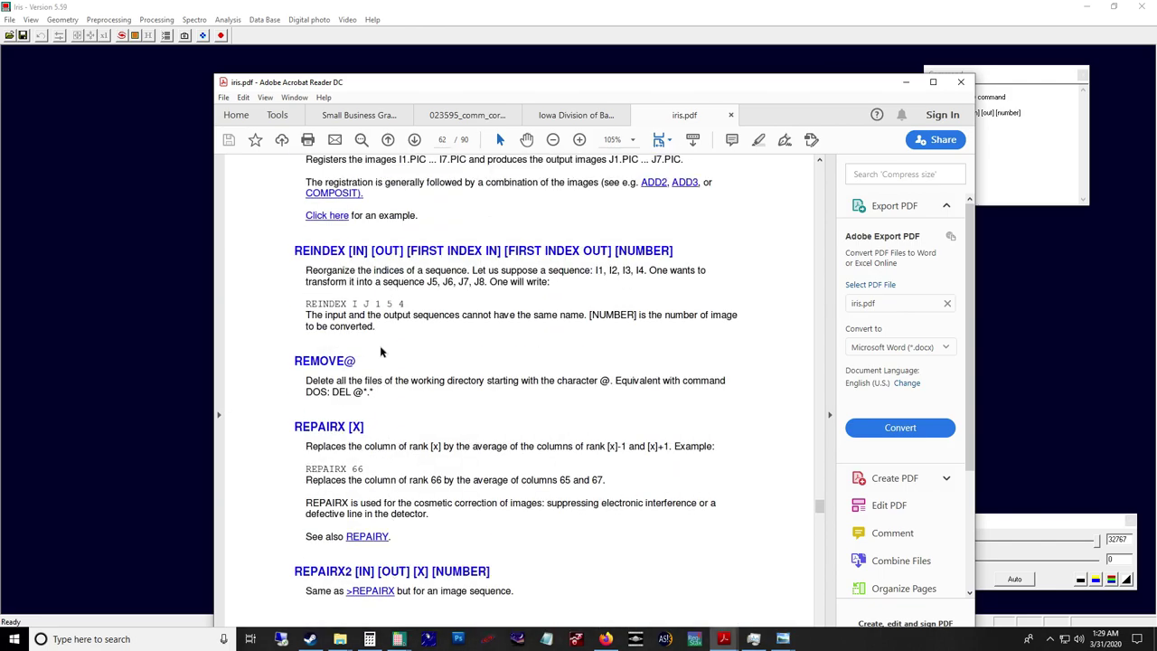
scroll(380, 347, up, 2)
scroll(370, 348, up, 3)
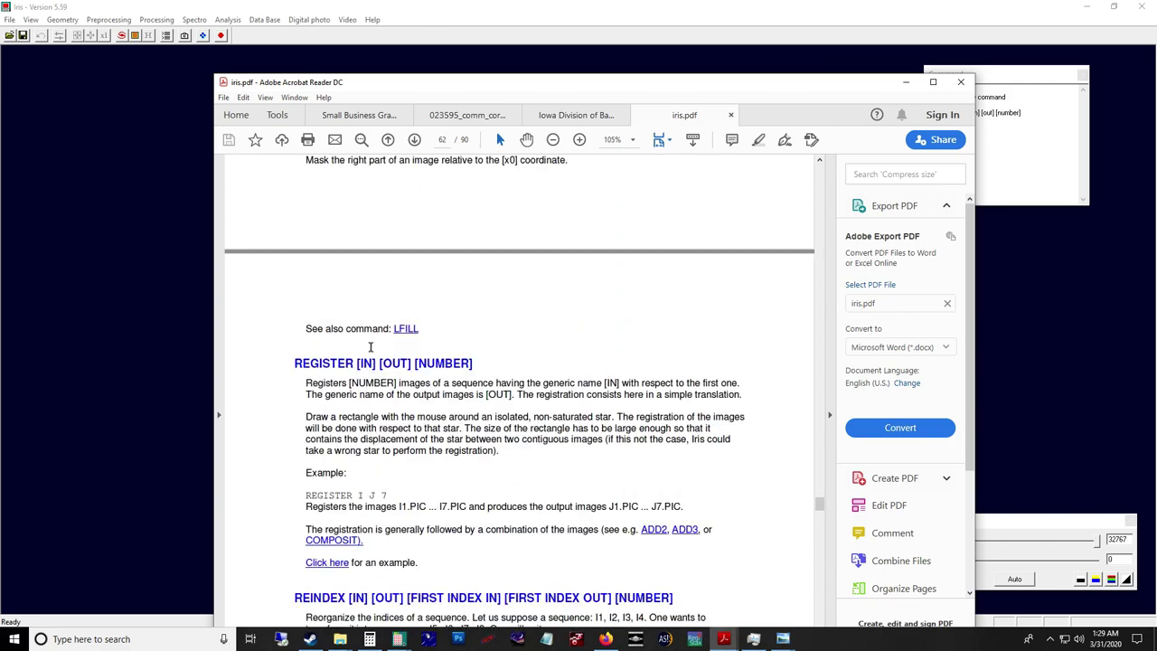
Highlight the whole REGISTER entry for reading, clear the highlight, and minimize the PDF without closing its tabs
drag(286, 361, 422, 563)
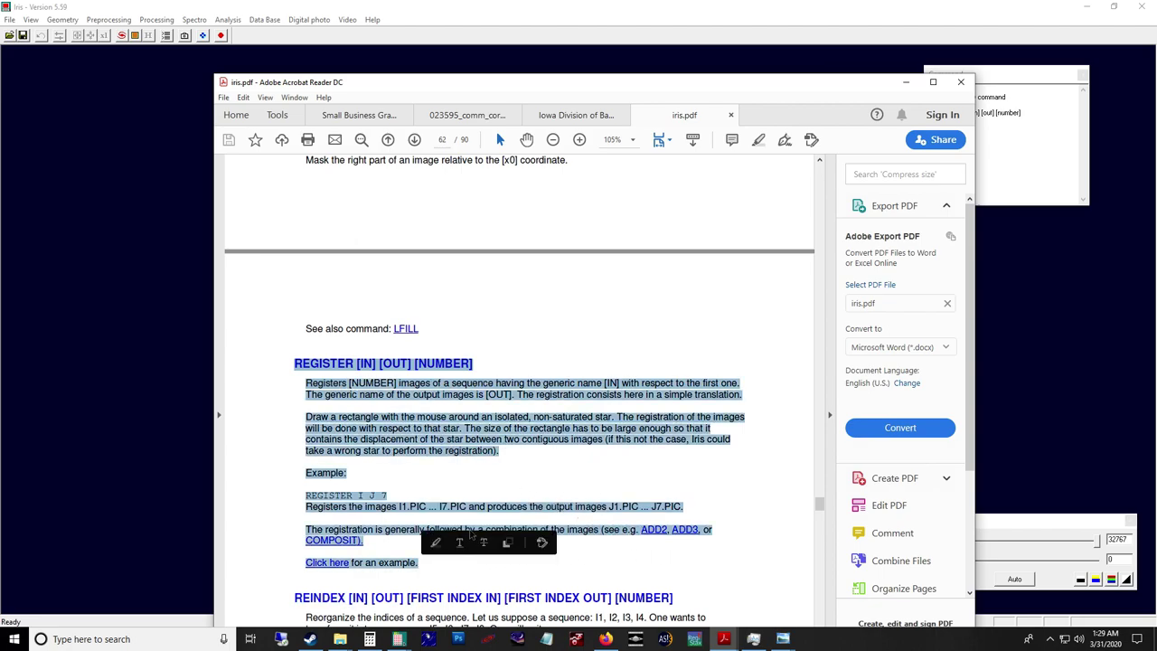
click(643, 476)
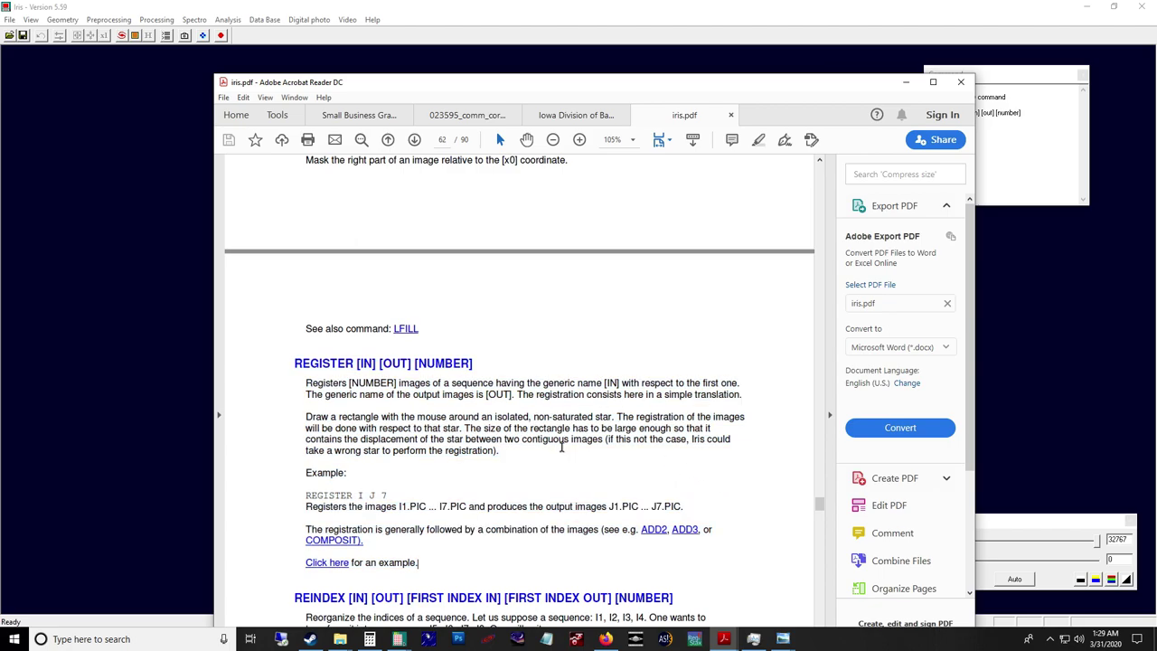
scroll(758, 513, down, 1)
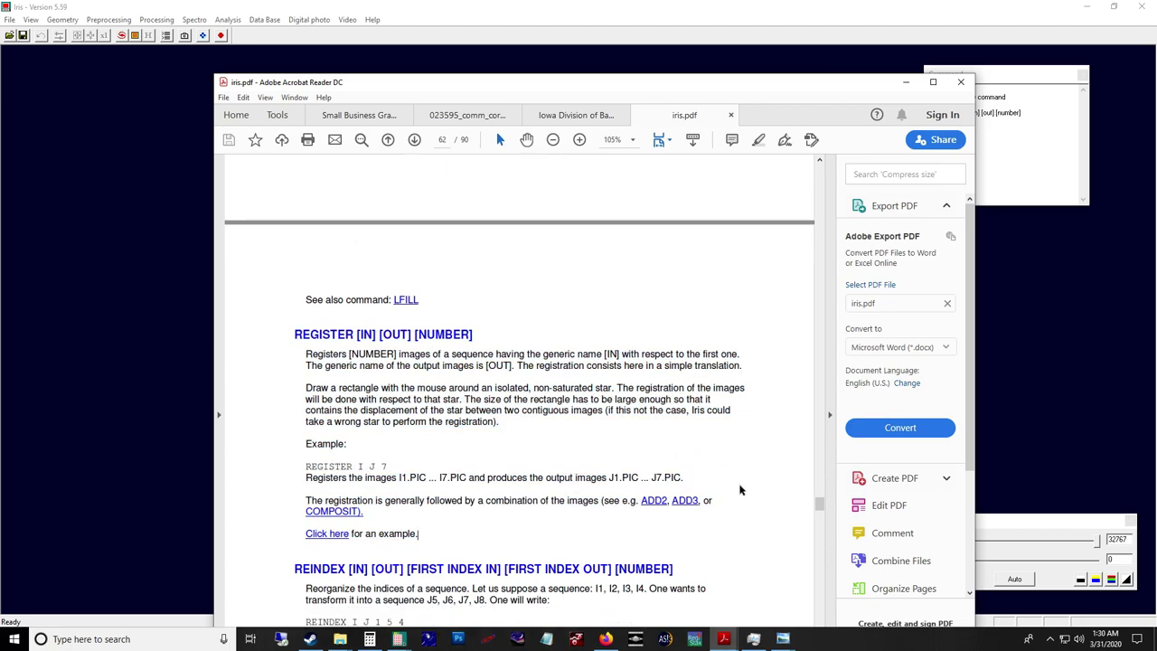
click(960, 82)
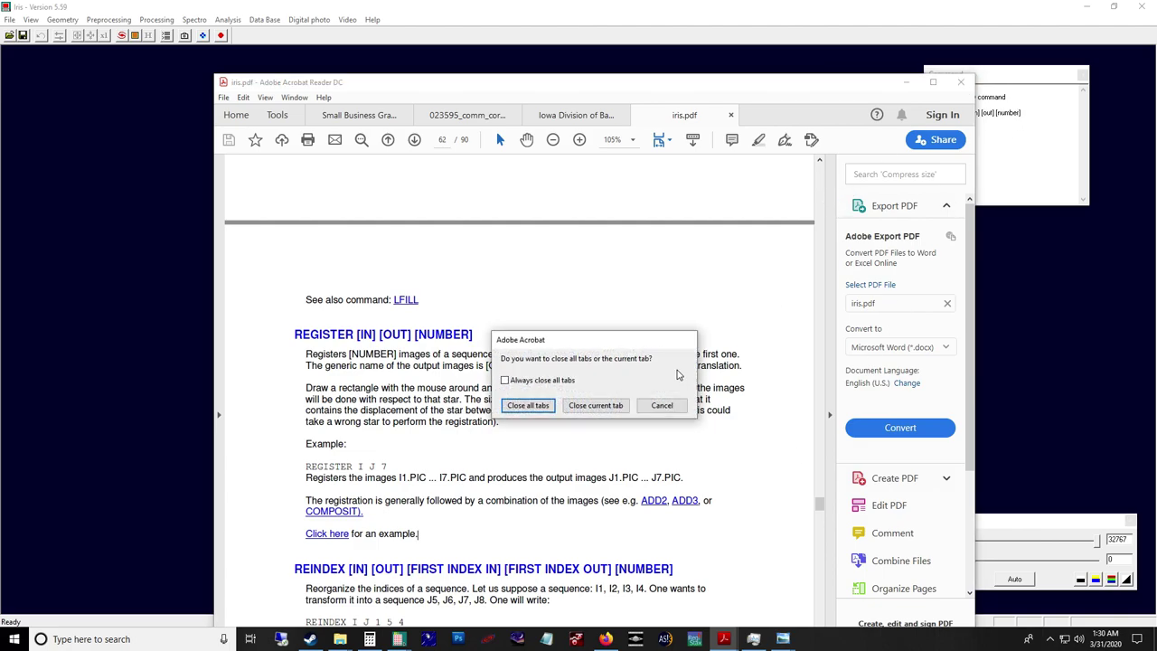
click(662, 406)
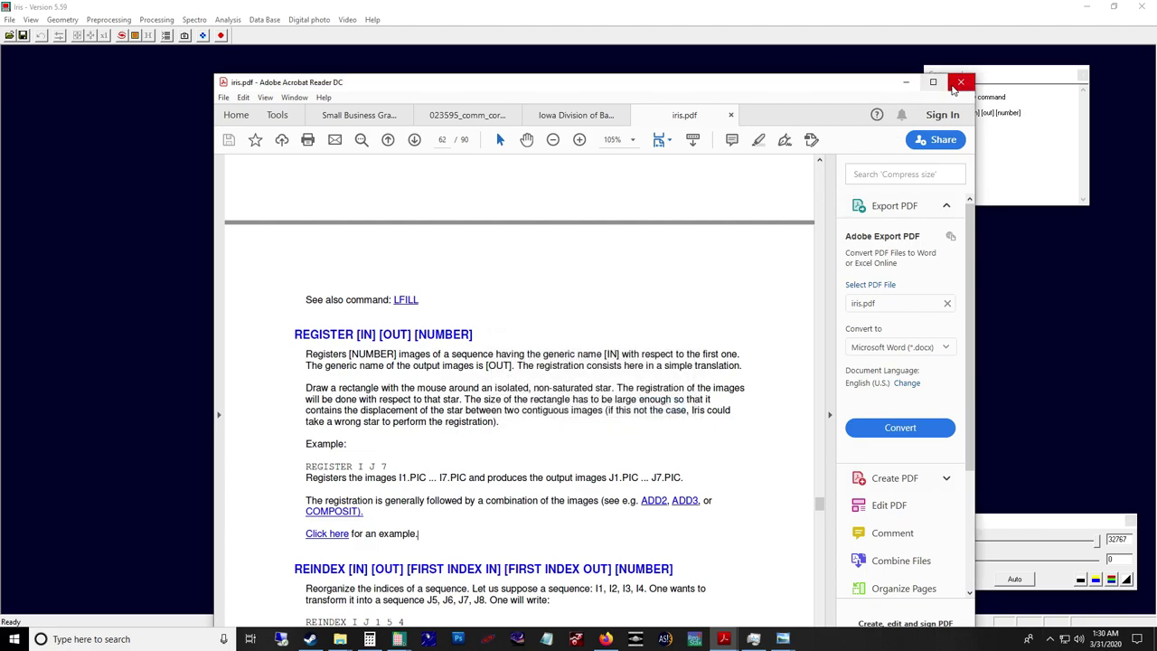
click(906, 81)
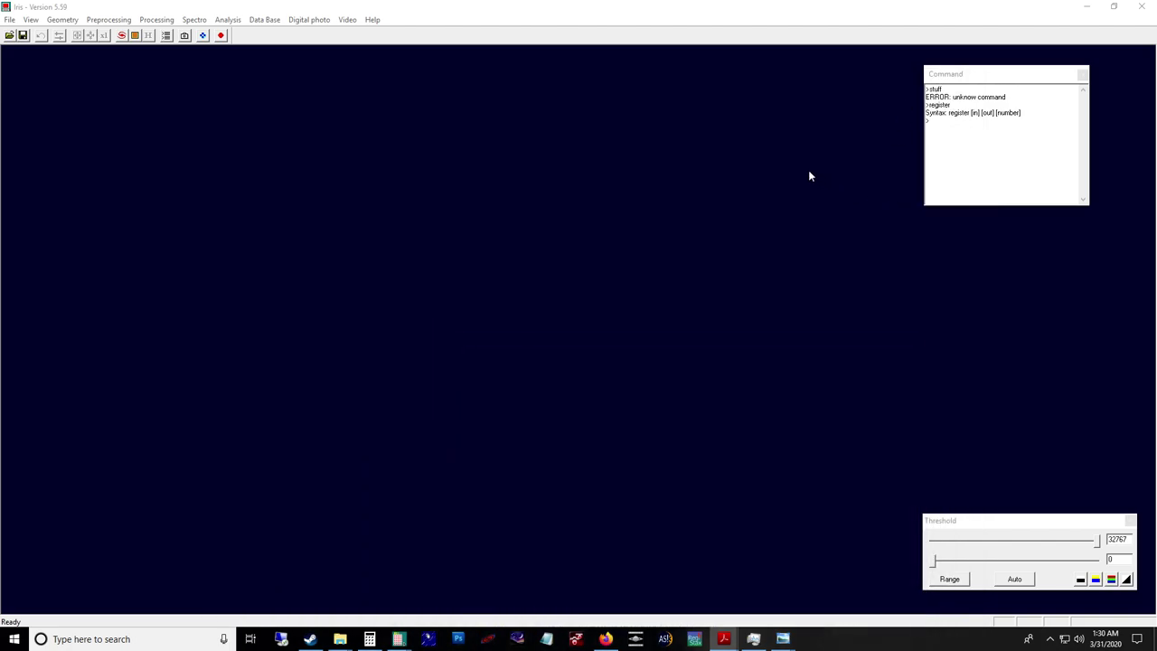
Open the camera settings, look through the digital camera models, and choose ADOBE DNG
click(184, 36)
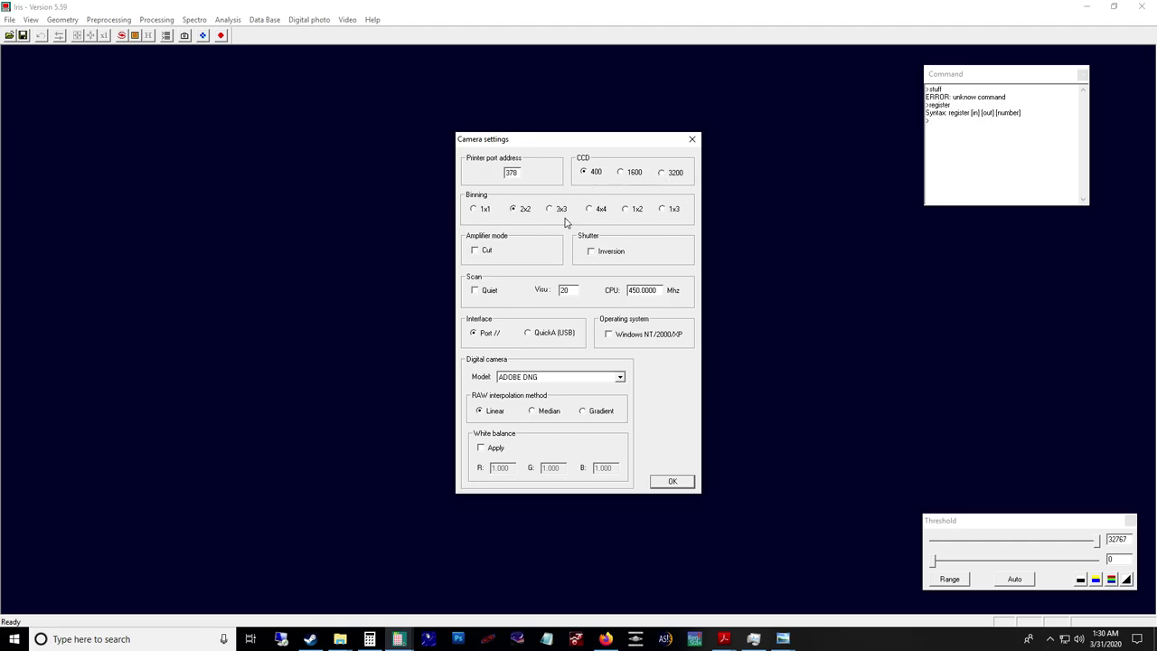
click(561, 378)
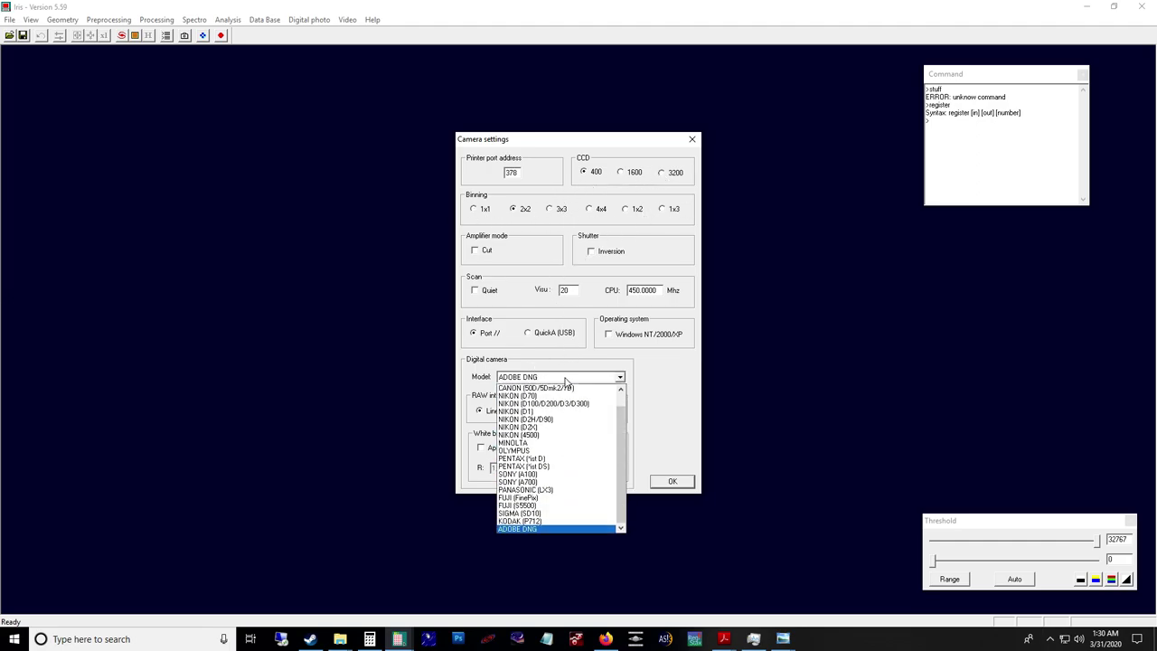
mouse_move(621, 434)
mouse_down()
mouse_move(618, 408)
mouse_move(624, 436)
mouse_up()
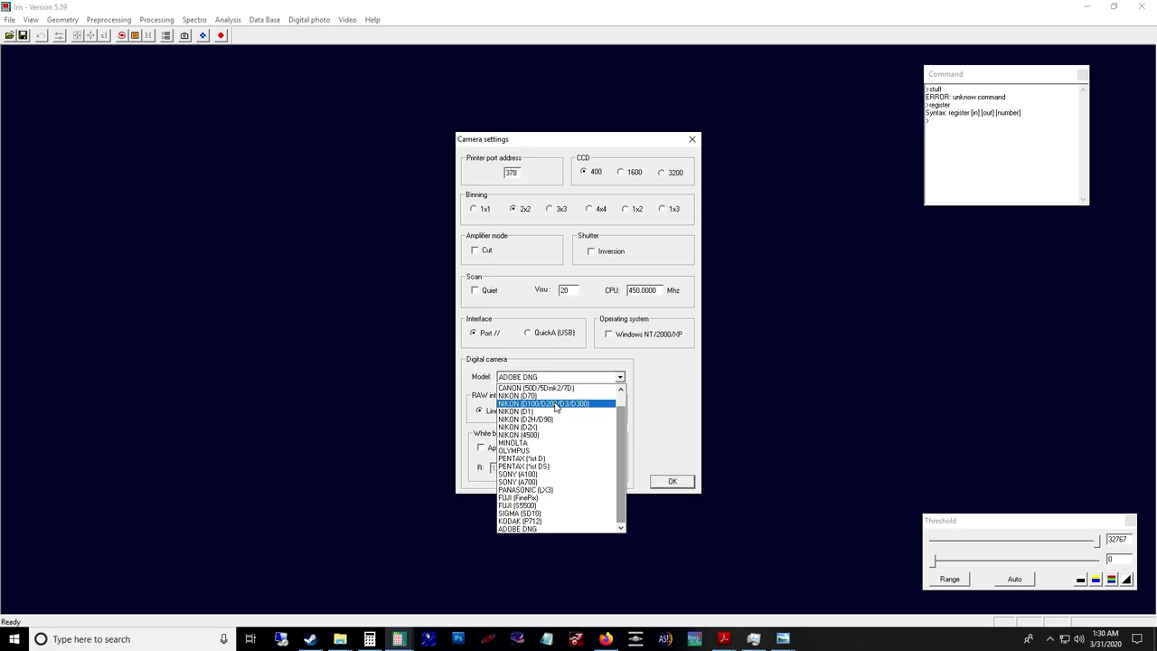
click(569, 533)
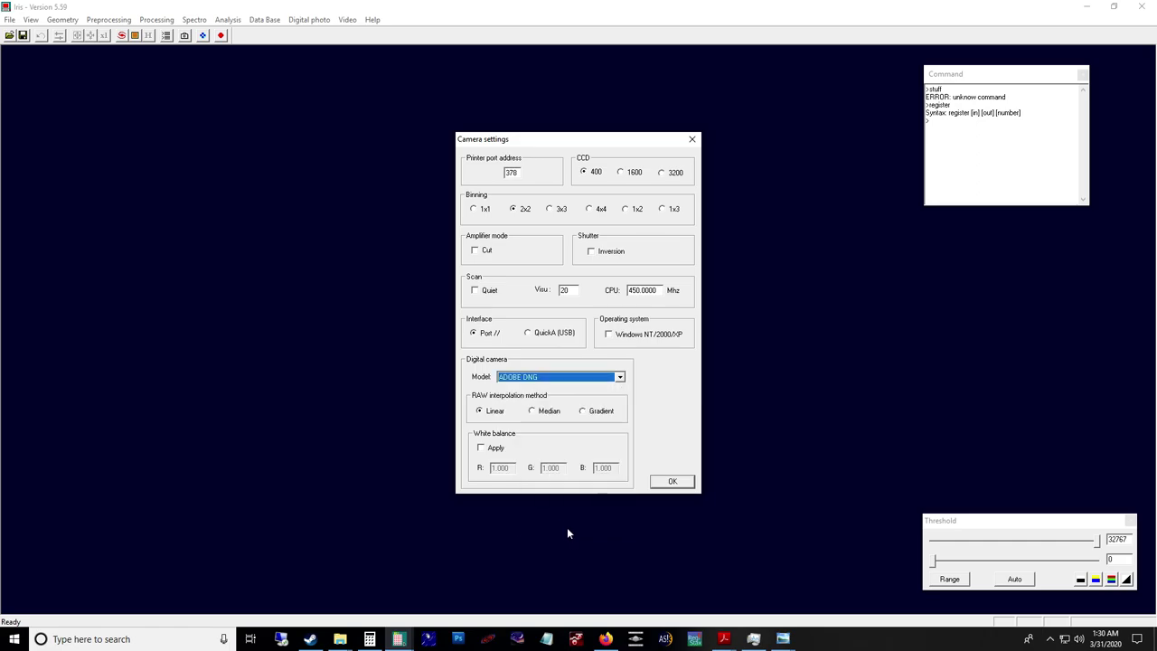